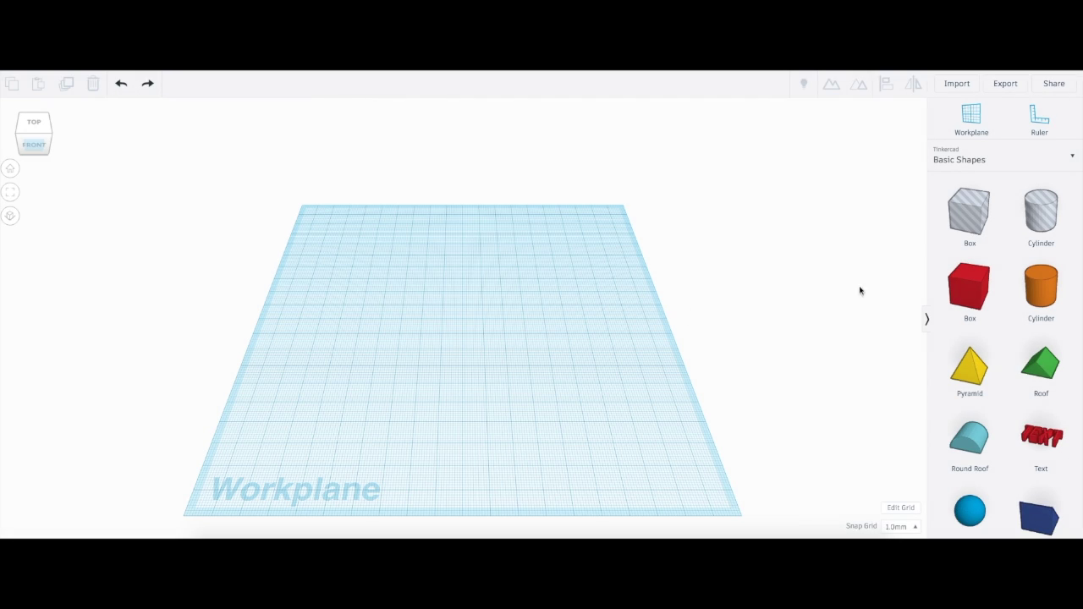
Add a box to the workplane and set its height to 3 mm and length to 50 mm.
{"action": "mouse_move", "coordinate": [964, 295]}
{"action": "left_mouse_down"}
{"action": "mouse_move", "coordinate": [462, 339]}
{"action": "mouse_move", "coordinate": [462, 323]}
{"action": "left_mouse_up"}
{"action": "scroll", "coordinate": [493, 370], "scroll_direction": "up", "scroll_amount": 2}
{"action": "scroll", "coordinate": [494, 369], "scroll_direction": "up", "scroll_amount": 2}
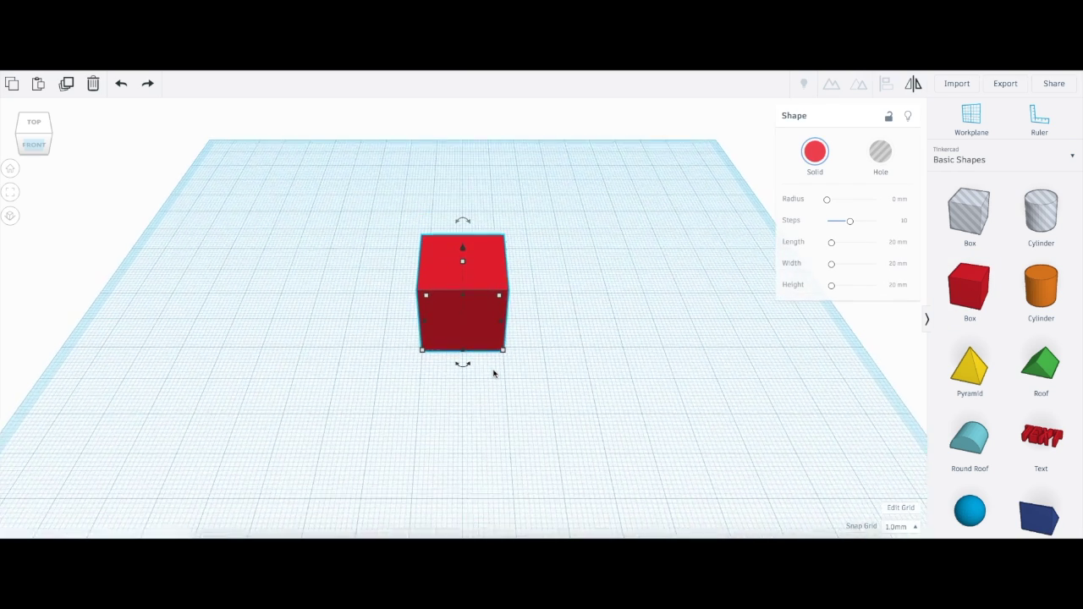
{"action": "scroll", "coordinate": [494, 370], "scroll_direction": "up", "scroll_amount": 2}
{"action": "mouse_move", "coordinate": [462, 262]}
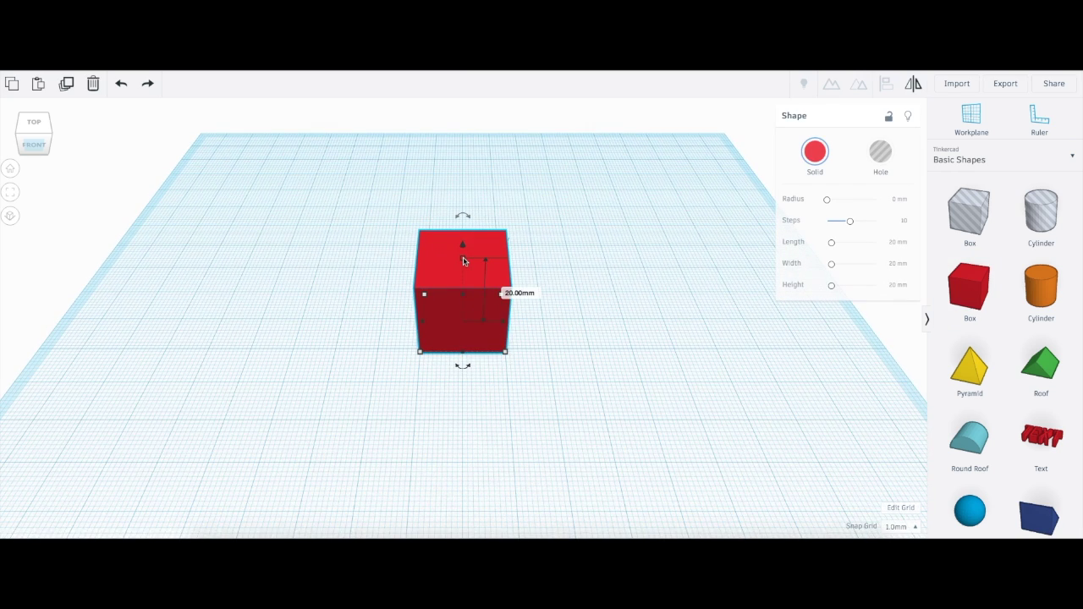
{"action": "left_click", "coordinate": [505, 292]}
{"action": "key", "text": "Return"}
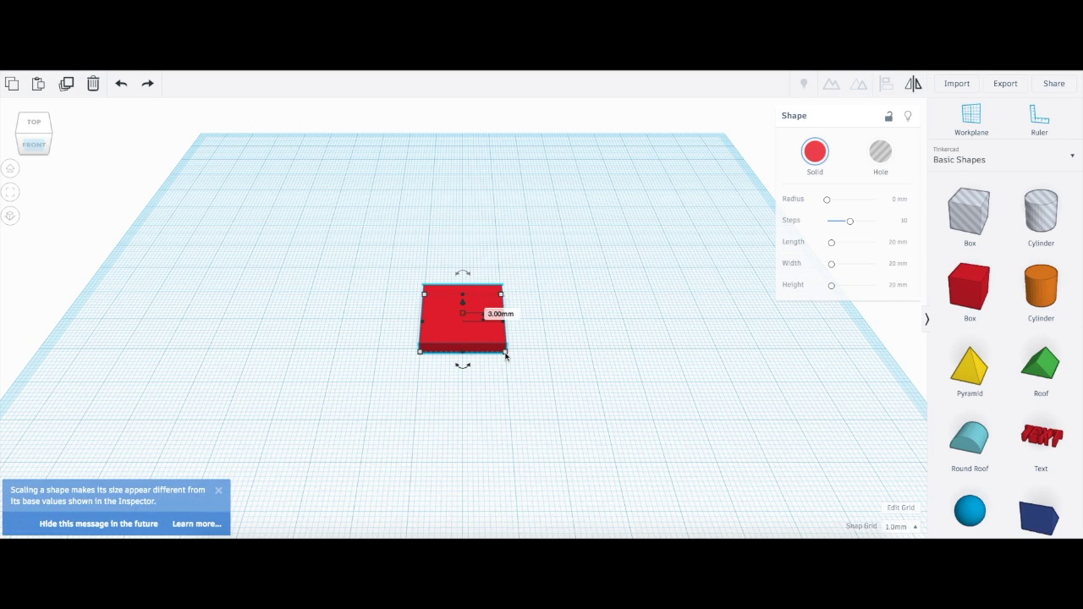
{"action": "left_click", "coordinate": [572, 324]}
{"action": "type", "text": "50"}
{"action": "key", "text": "Return"}
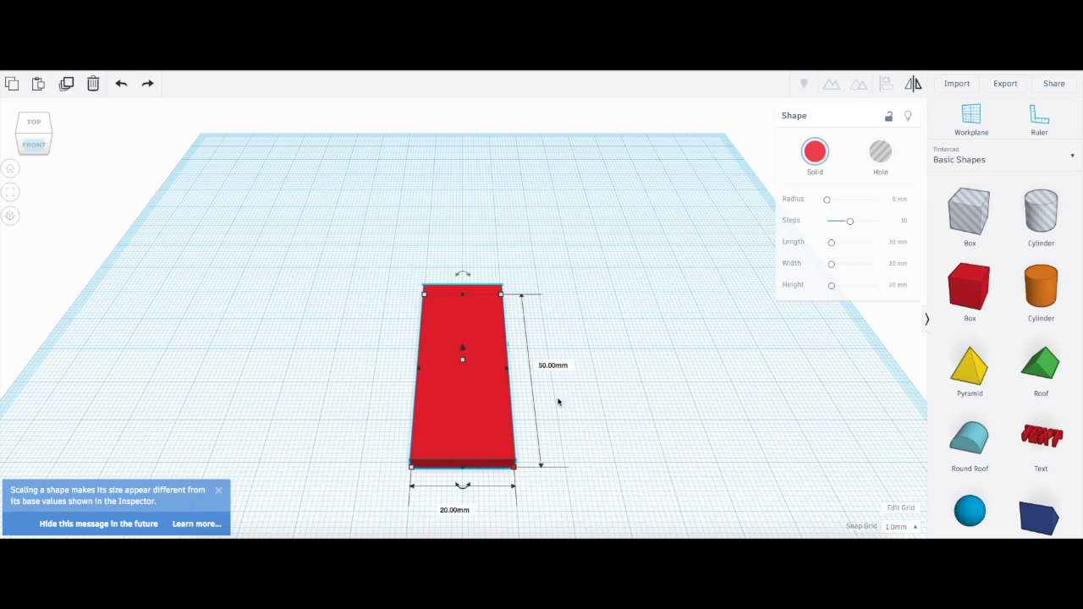
Set the box width to 10 mm and rotate it 90° to lie left to right.
{"action": "left_click", "coordinate": [451, 509]}
{"action": "type", "text": "10"}
{"action": "key", "text": "Return"}
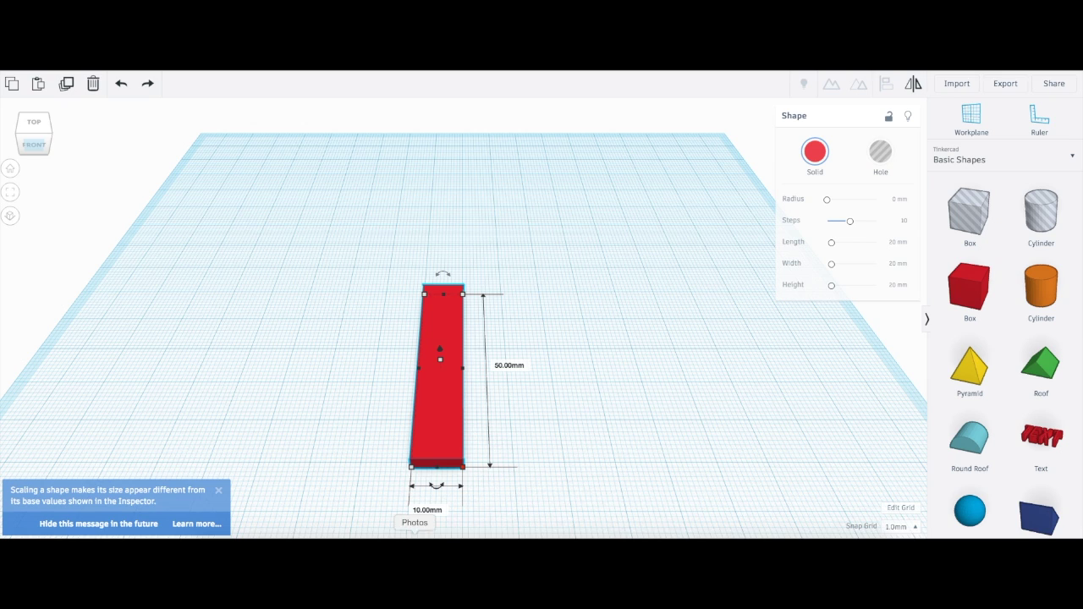
{"action": "left_click_drag", "start_coordinate": [436, 488], "coordinate": [596, 364]}
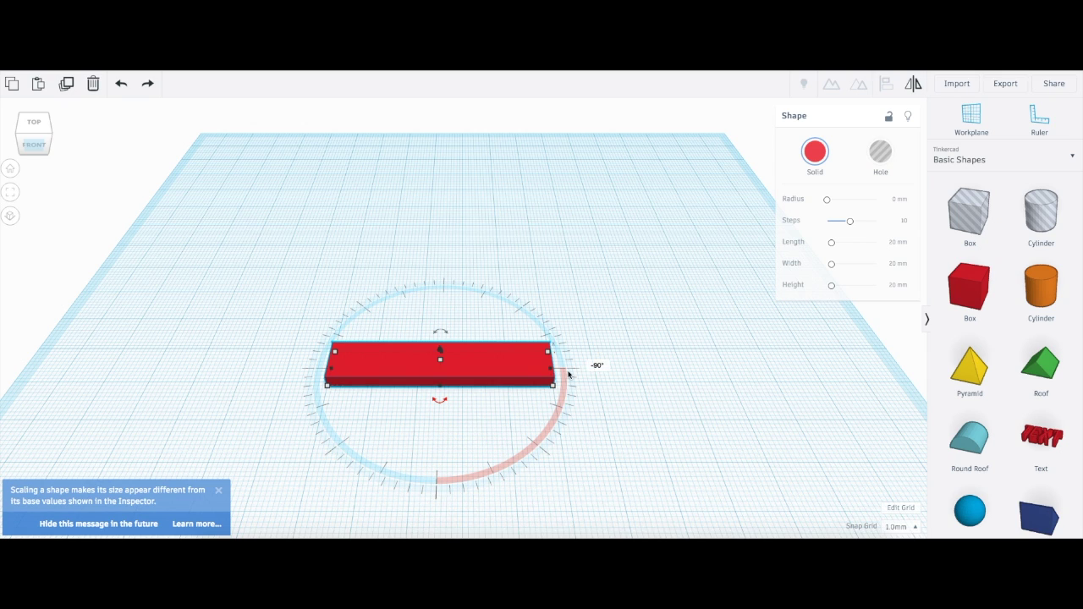
{"action": "left_click", "coordinate": [615, 413]}
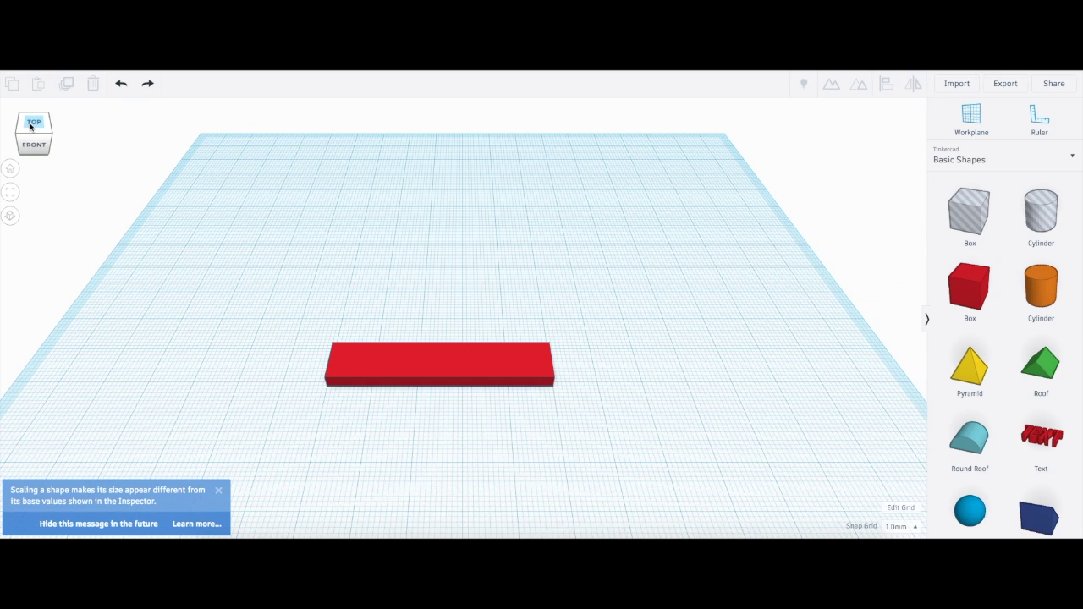
Switch to the top view and move the slab up and to the left.
{"action": "left_click", "coordinate": [34, 125]}
{"action": "mouse_move", "coordinate": [396, 428]}
{"action": "left_mouse_down"}
{"action": "mouse_move", "coordinate": [525, 341]}
{"action": "mouse_move", "coordinate": [433, 326]}
{"action": "left_mouse_up"}
{"action": "left_click", "coordinate": [550, 470]}
Add a 3 mm tall, 5 × 5 mm cylinder at the slab's upper-right corner.
{"action": "left_click_drag", "start_coordinate": [1036, 288], "coordinate": [678, 257]}
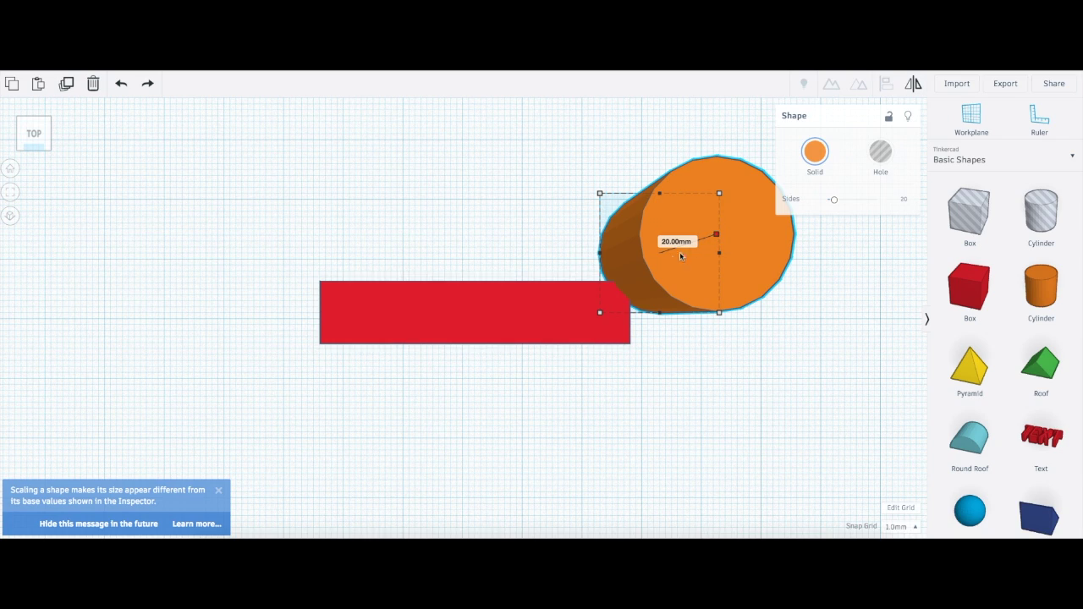
{"action": "mouse_move", "coordinate": [703, 246]}
{"action": "left_click", "coordinate": [688, 242]}
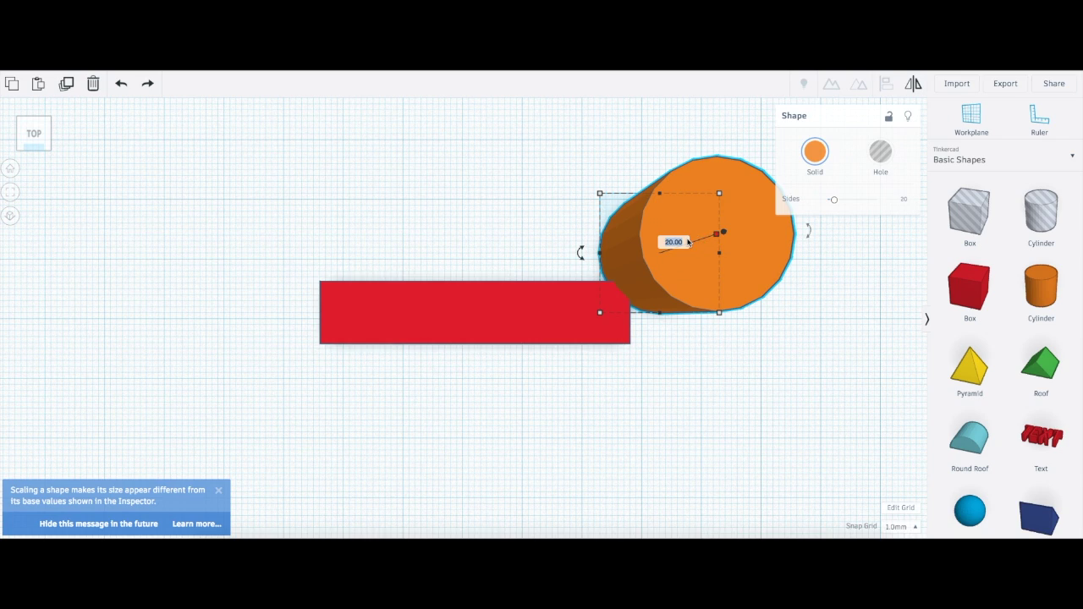
{"action": "type", "text": "3"}
{"action": "key", "text": "Return"}
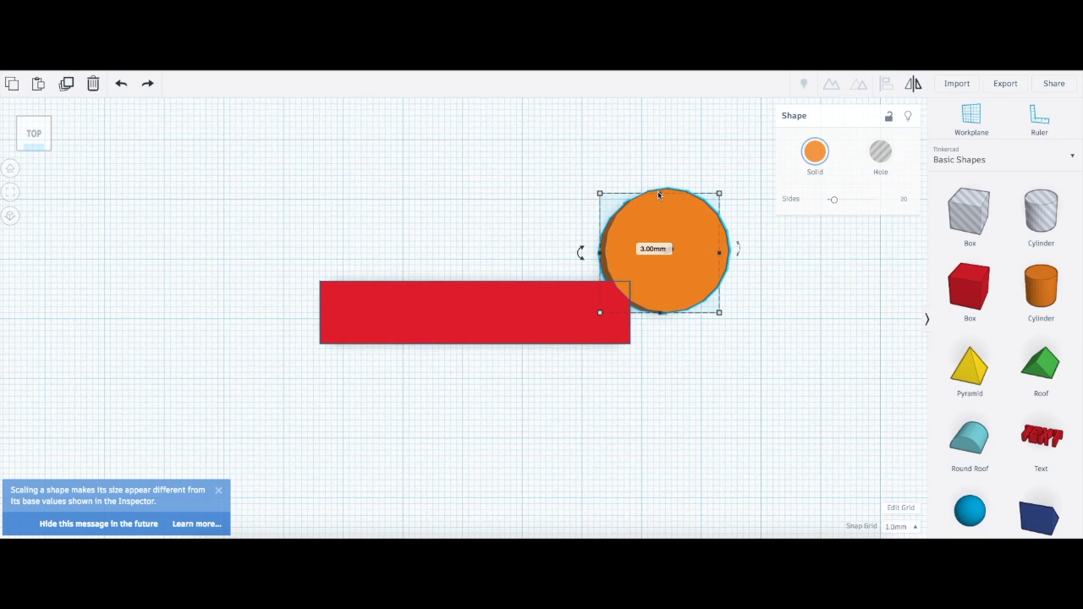
{"action": "left_click", "coordinate": [784, 254]}
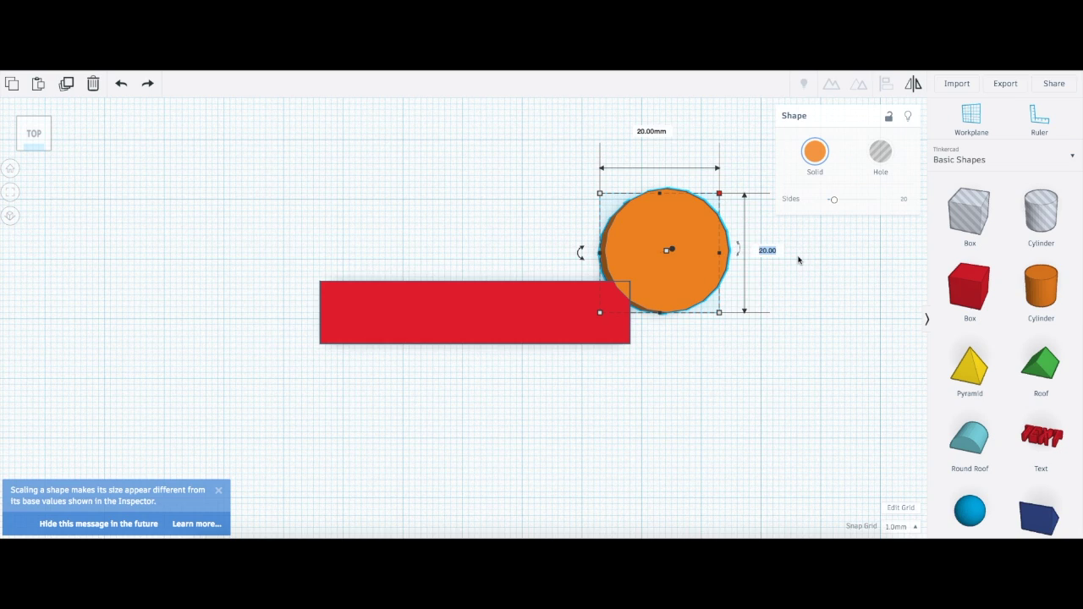
{"action": "type", "text": "5"}
{"action": "key", "text": "Return"}
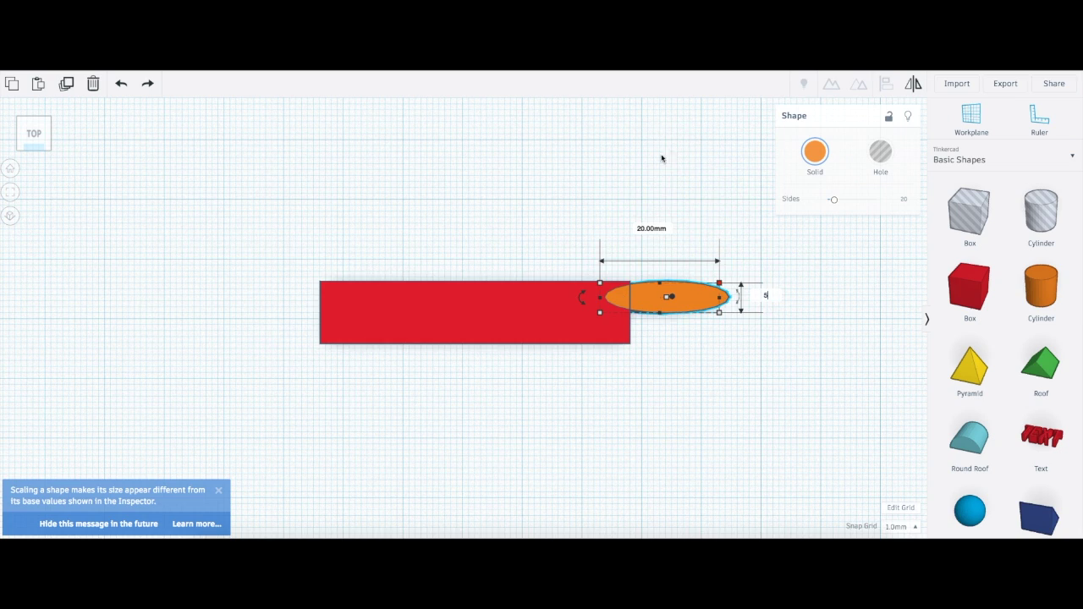
{"action": "left_click", "coordinate": [650, 229]}
{"action": "type", "text": "5"}
{"action": "key", "text": "Return"}
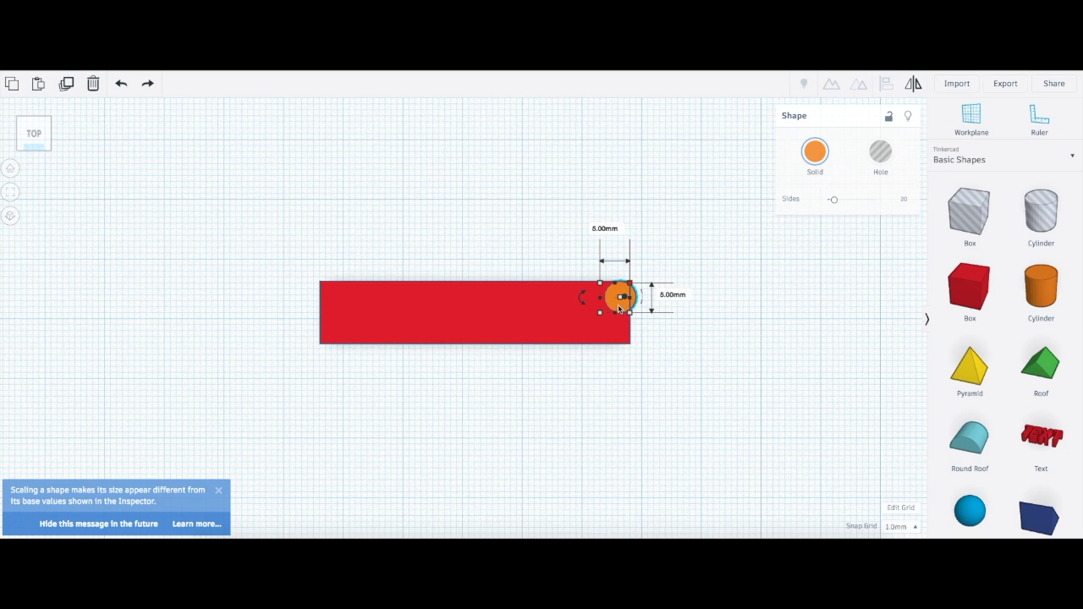
{"action": "left_click_drag", "start_coordinate": [618, 310], "coordinate": [624, 296]}
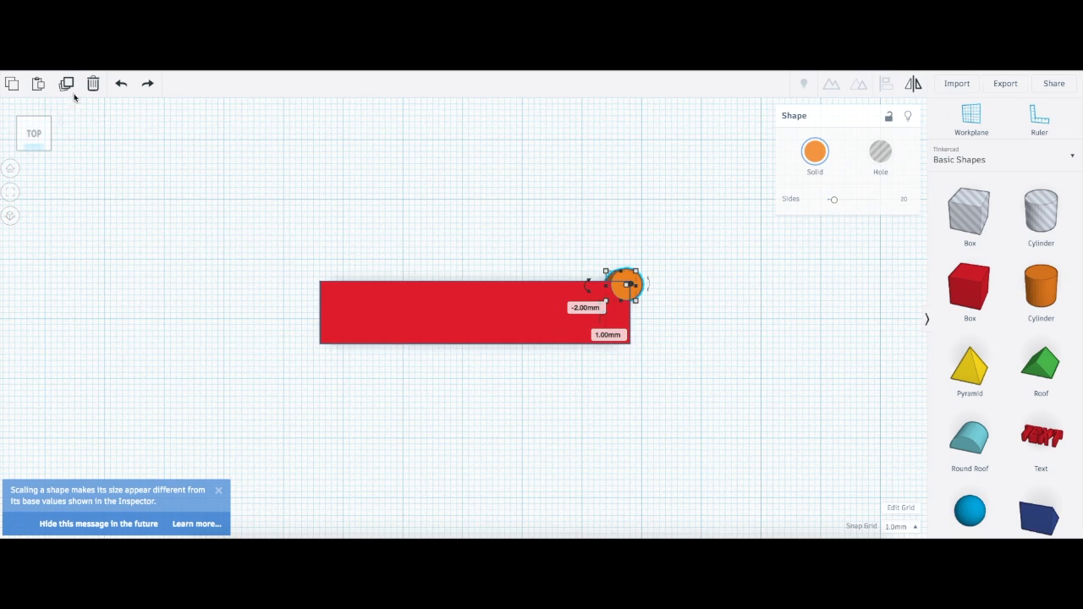
Duplicate the cylinder onto the lower-right, lower-left and upper-left corners, then select the slab.
{"action": "left_click", "coordinate": [66, 83]}
{"action": "left_click_drag", "start_coordinate": [617, 293], "coordinate": [619, 345]}
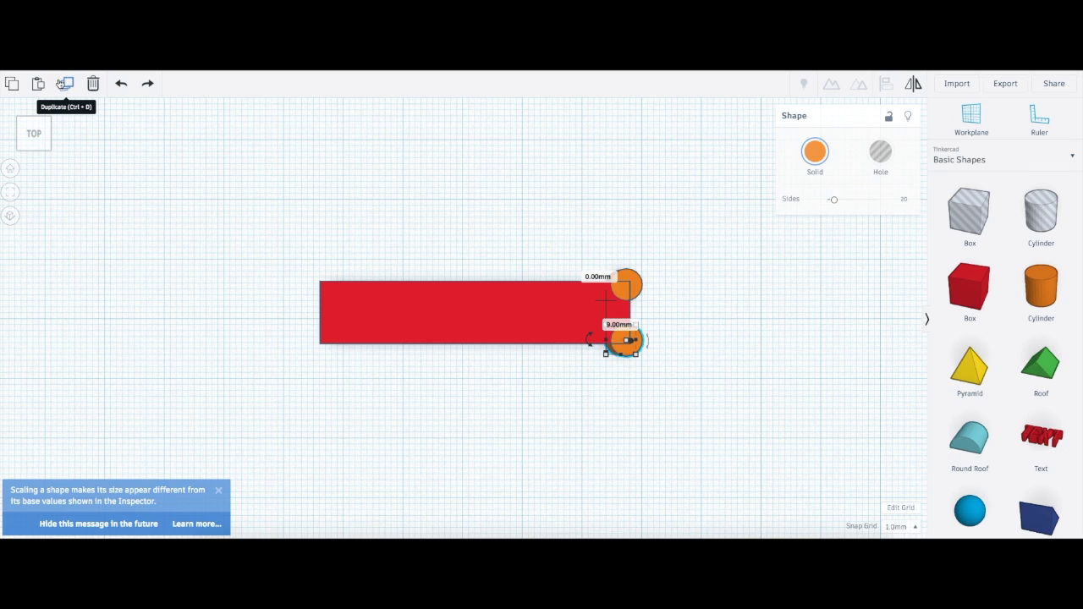
{"action": "left_click", "coordinate": [68, 88]}
{"action": "left_click_drag", "start_coordinate": [626, 391], "coordinate": [324, 340]}
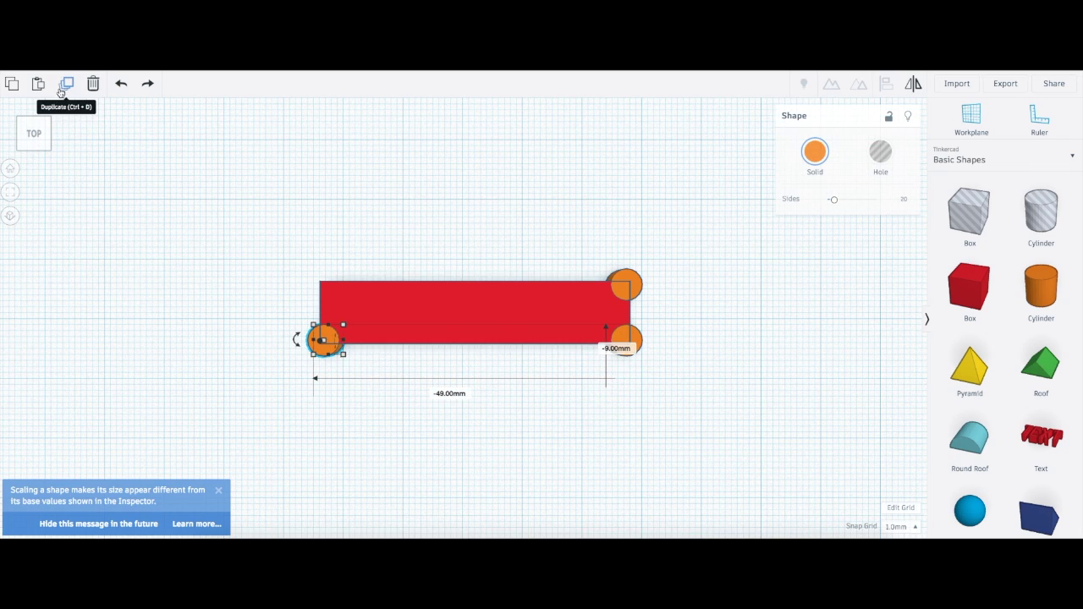
{"action": "left_click", "coordinate": [66, 83]}
{"action": "left_click_drag", "start_coordinate": [324, 391], "coordinate": [324, 282]}
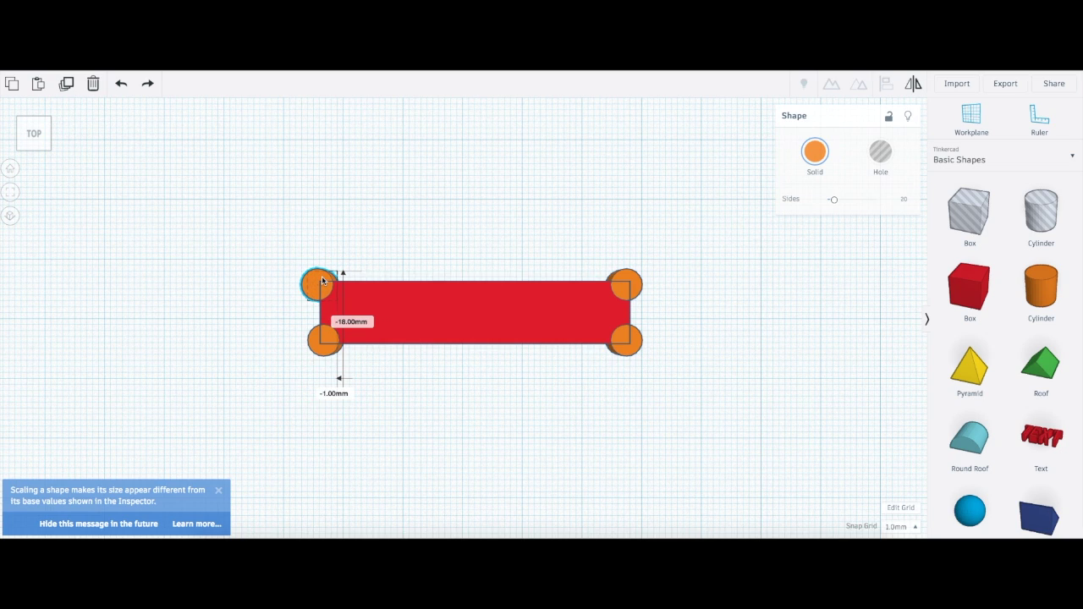
{"action": "left_click", "coordinate": [201, 308]}
{"action": "left_click", "coordinate": [517, 320]}
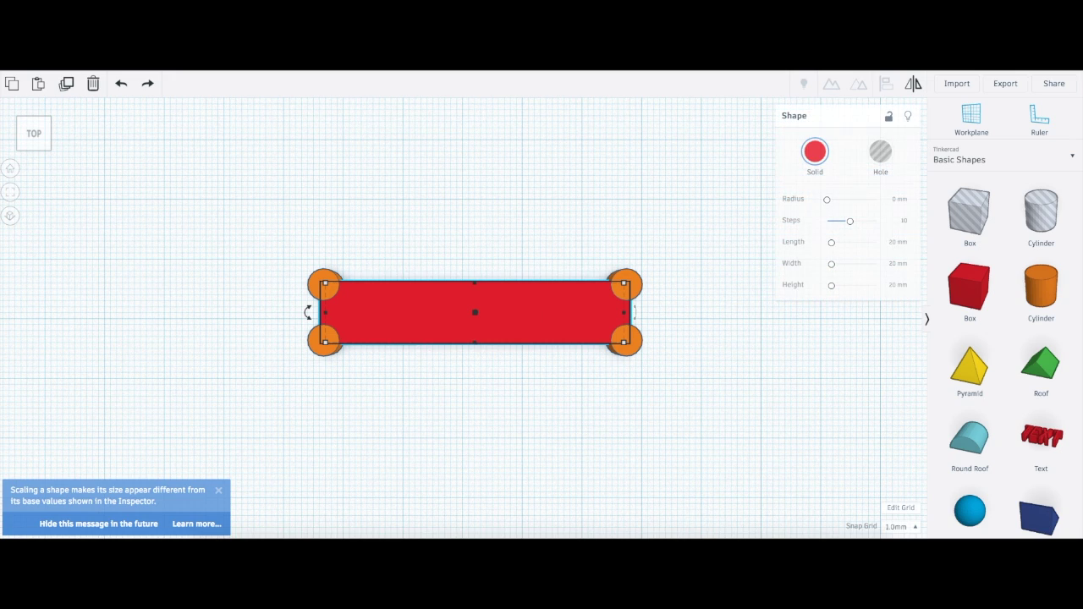
Stretch and move the slab so it covers the corner cylinders' outer edges.
{"action": "left_click_drag", "start_coordinate": [481, 353], "coordinate": [518, 293]}
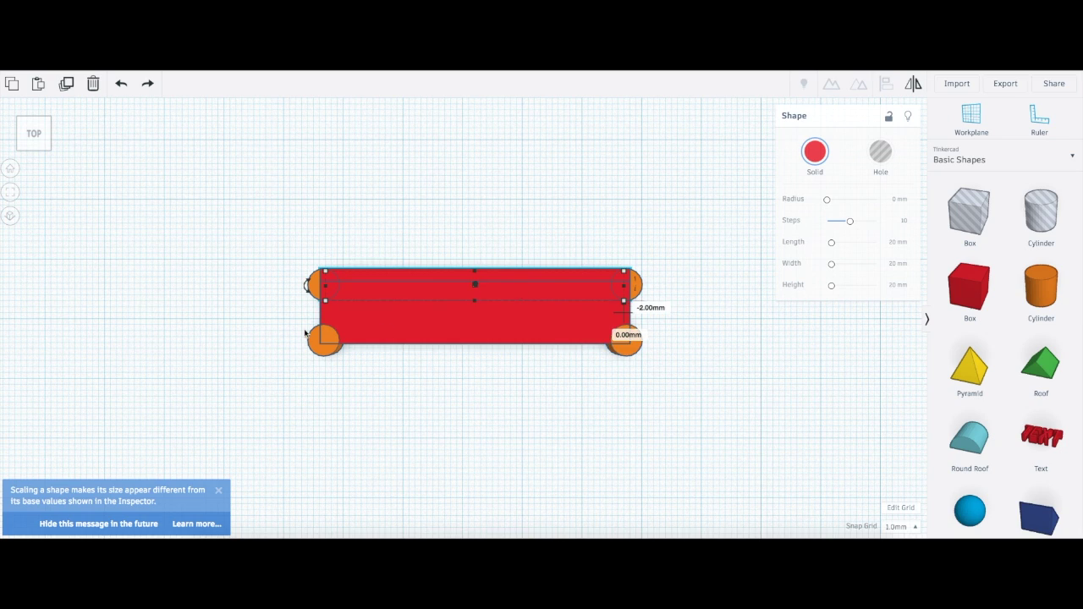
{"action": "left_click", "coordinate": [228, 317]}
{"action": "left_click", "coordinate": [405, 299]}
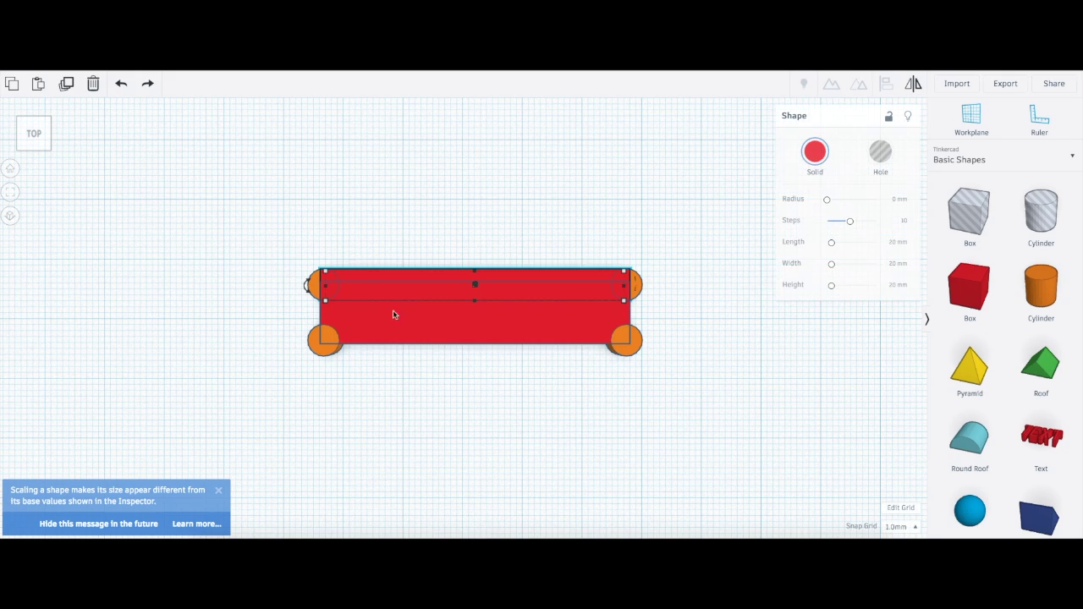
{"action": "left_click_drag", "start_coordinate": [441, 307], "coordinate": [444, 347]}
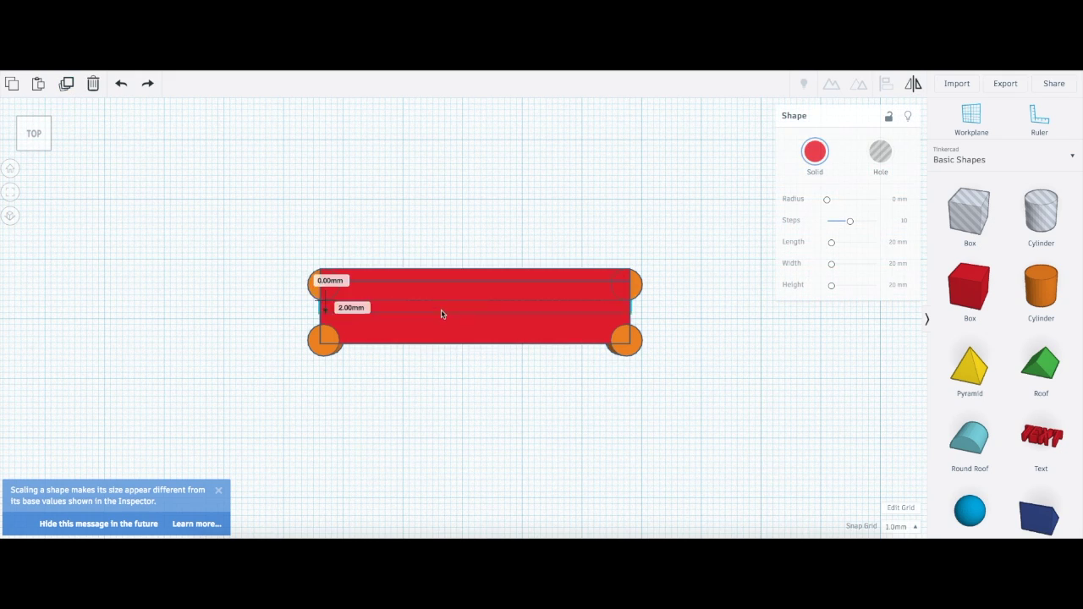
{"action": "left_click", "coordinate": [339, 425]}
Duplicate the slab and rotate the copy 90° to run crosswise.
{"action": "left_click", "coordinate": [367, 354]}
{"action": "left_click", "coordinate": [66, 82]}
{"action": "mouse_move", "coordinate": [307, 340]}
{"action": "left_mouse_down"}
{"action": "mouse_move", "coordinate": [387, 476]}
{"action": "mouse_move", "coordinate": [488, 497]}
{"action": "mouse_move", "coordinate": [478, 489]}
{"action": "left_mouse_up"}
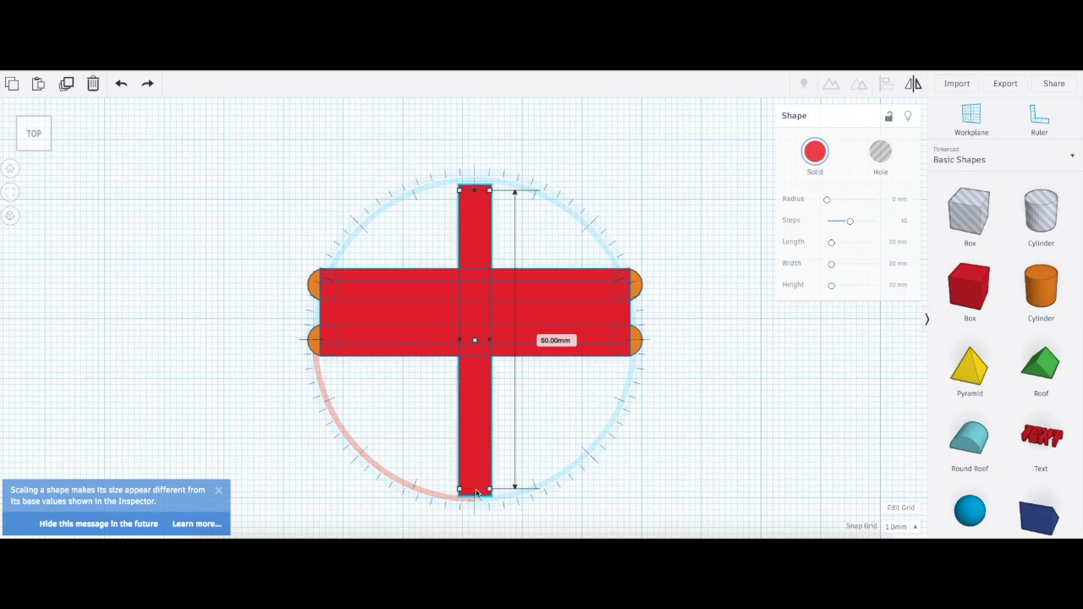
Shorten the crosswise copy to 8 mm and move it onto the plate's left end.
{"action": "left_click", "coordinate": [556, 341]}
{"action": "type", "text": "8"}
{"action": "key", "text": "Return"}
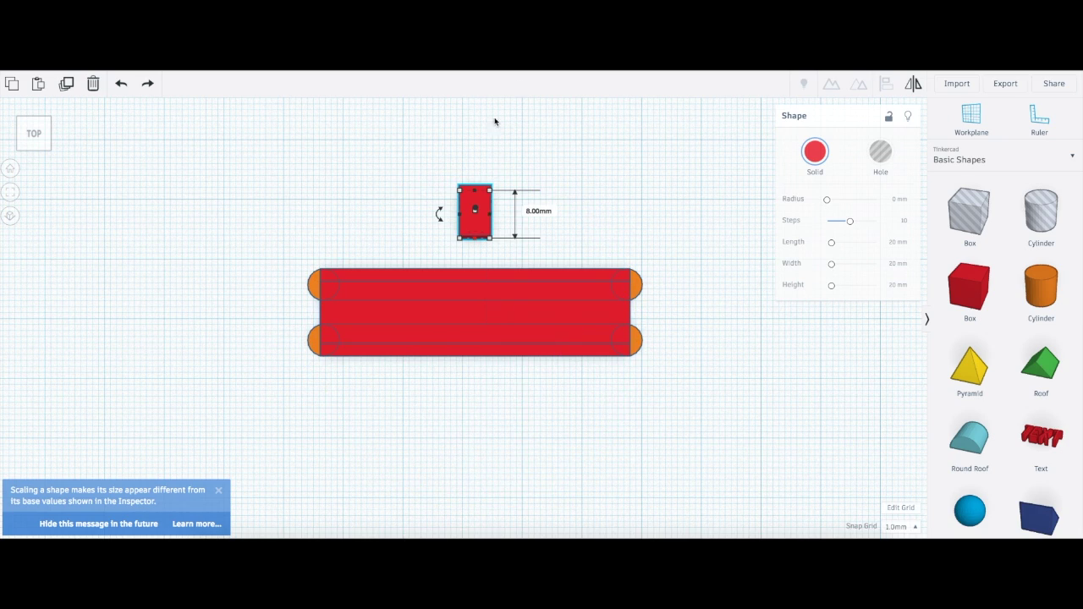
{"action": "left_click_drag", "start_coordinate": [491, 237], "coordinate": [471, 256]}
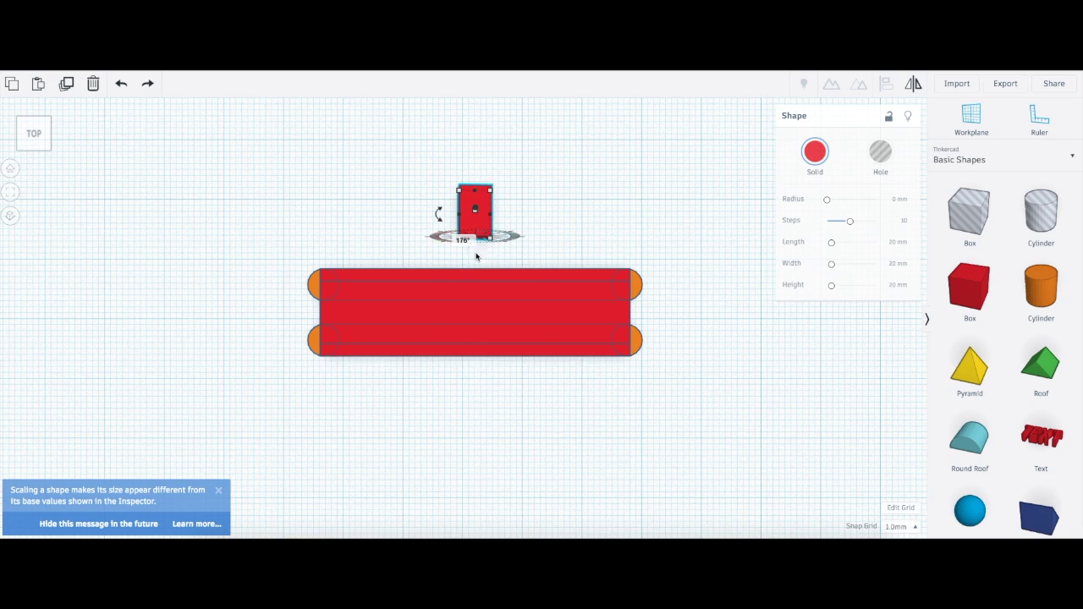
{"action": "left_click", "coordinate": [121, 83]}
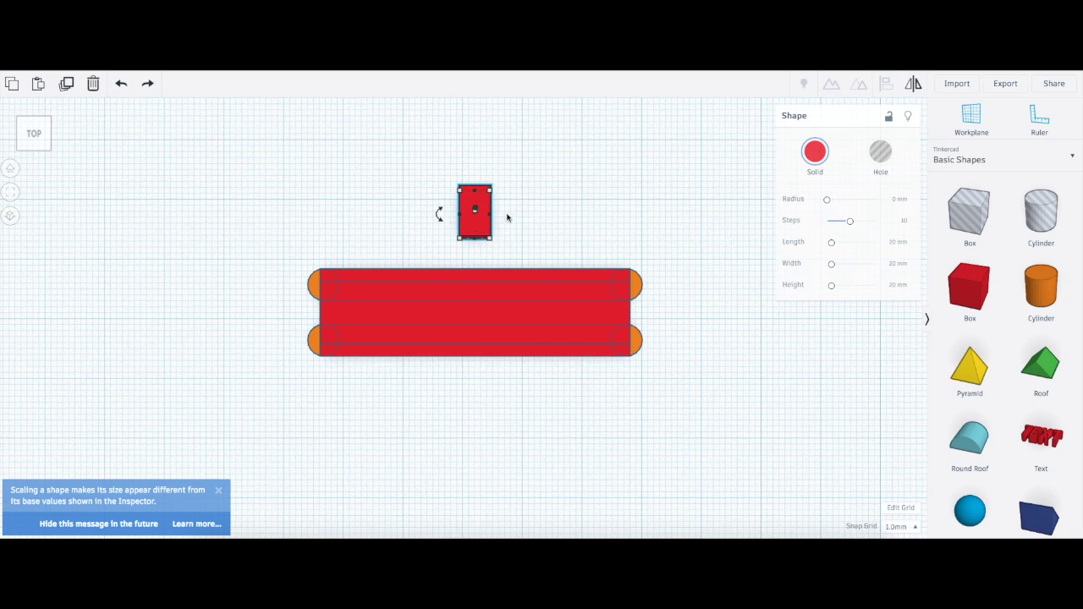
{"action": "left_click_drag", "start_coordinate": [477, 236], "coordinate": [329, 344]}
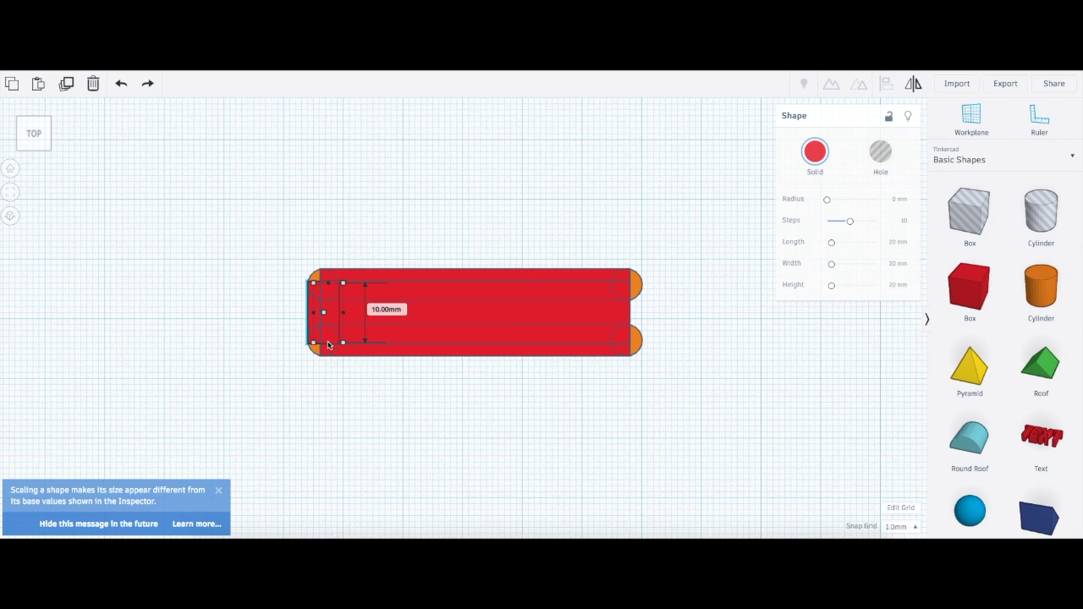
Stretch the left-end box rightward across the bar to 48 mm long.
{"action": "left_click", "coordinate": [233, 329]}
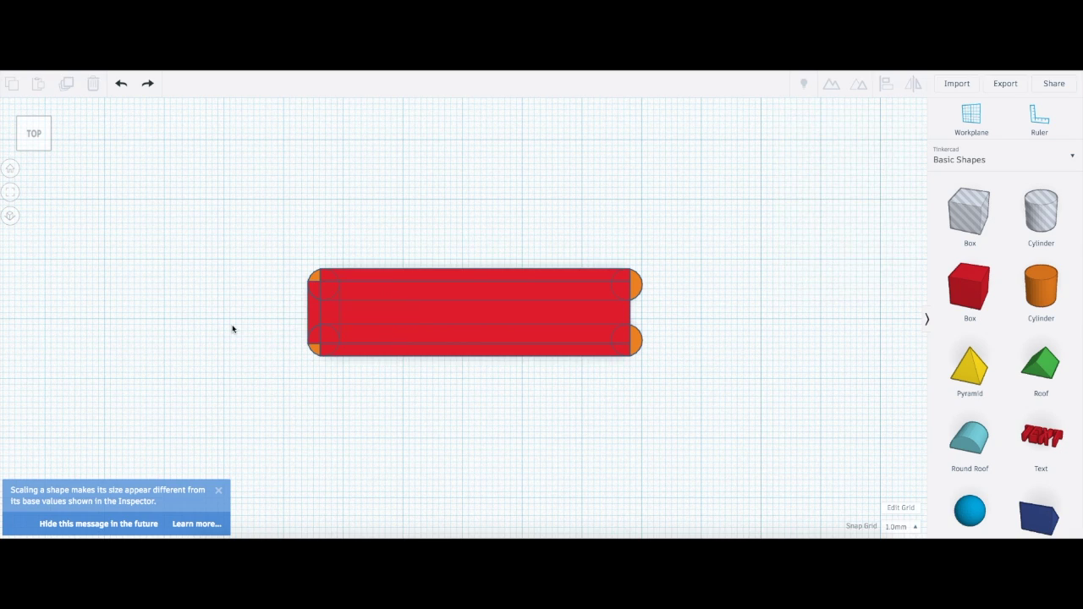
{"action": "left_click", "coordinate": [306, 319]}
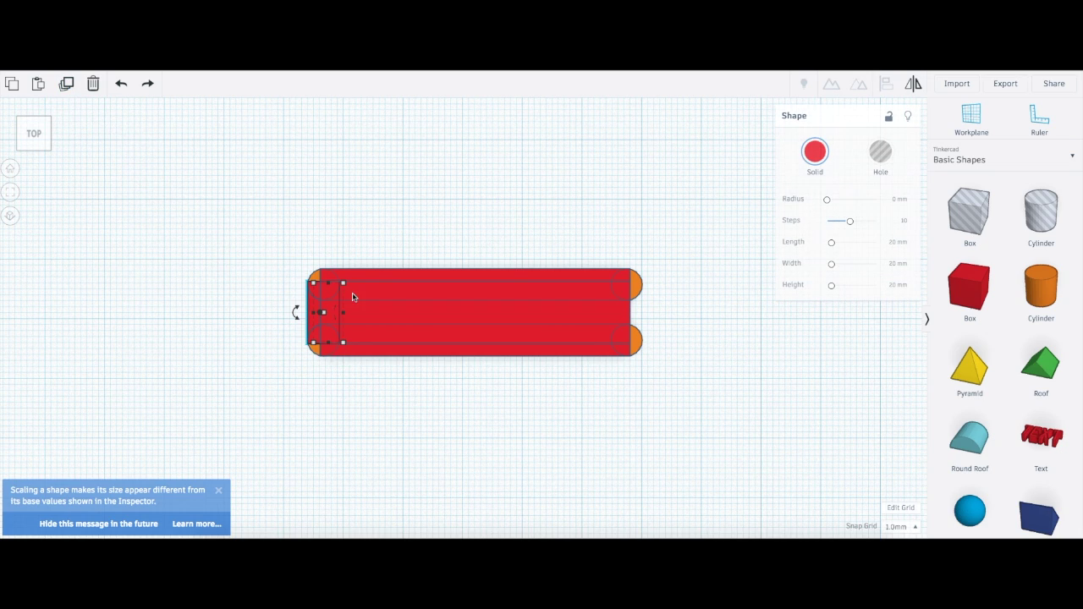
{"action": "left_click_drag", "start_coordinate": [330, 326], "coordinate": [622, 327]}
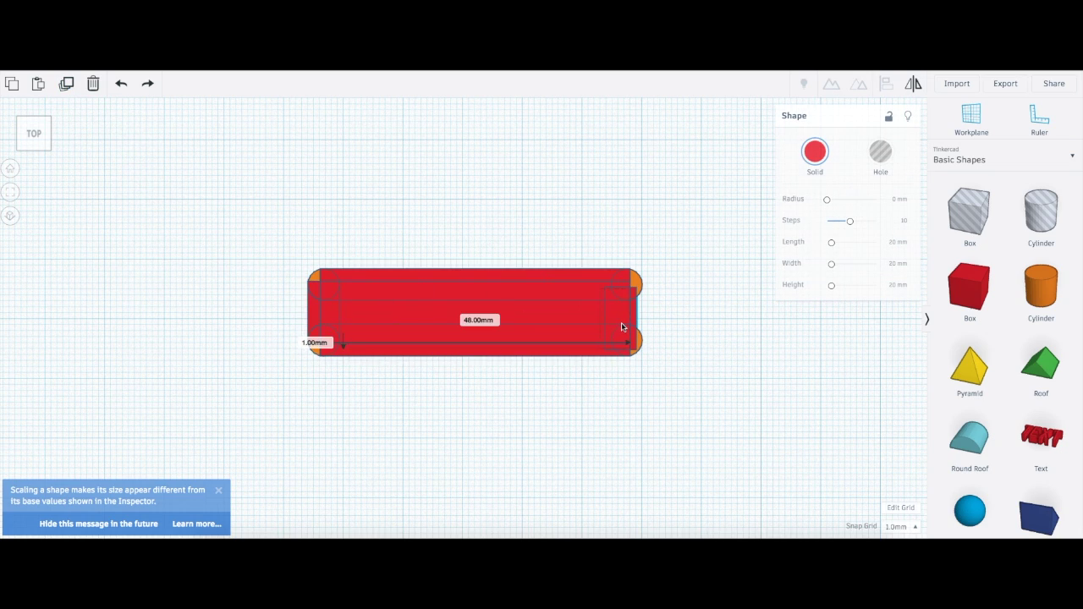
{"action": "left_click", "coordinate": [625, 389]}
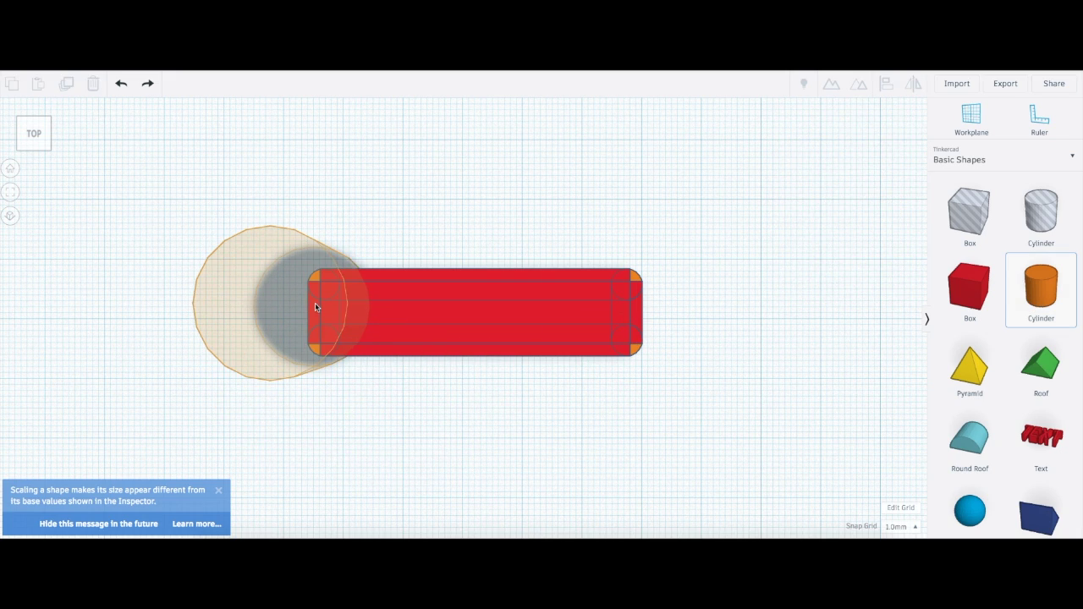
Add an 8 × 8 mm, 3 mm tall cylinder at the plate's left end.
{"action": "left_click_drag", "start_coordinate": [1038, 304], "coordinate": [268, 304]}
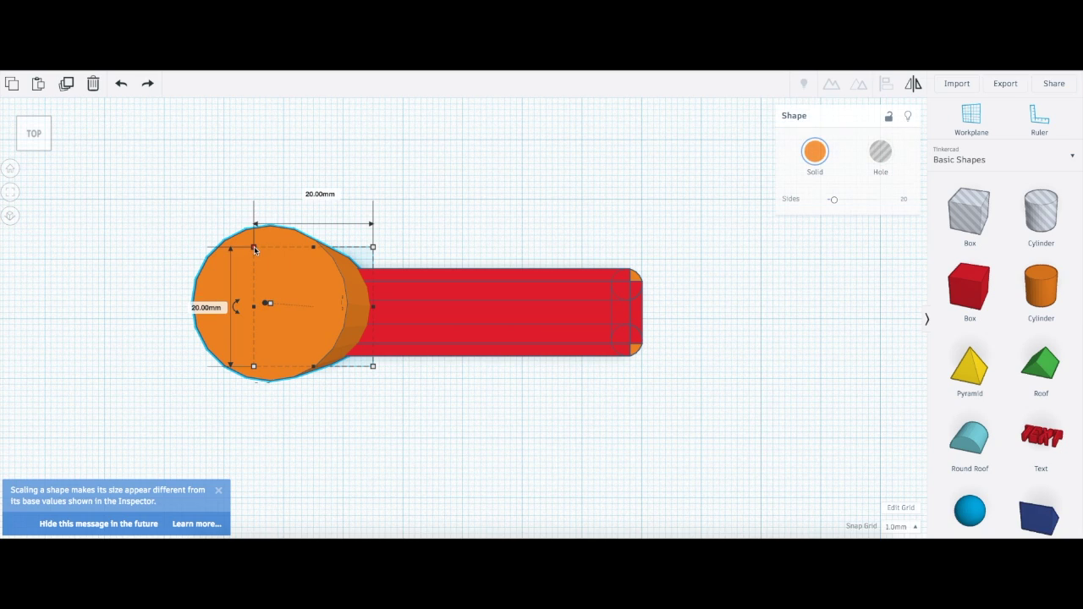
{"action": "left_click", "coordinate": [325, 193]}
{"action": "type", "text": "8"}
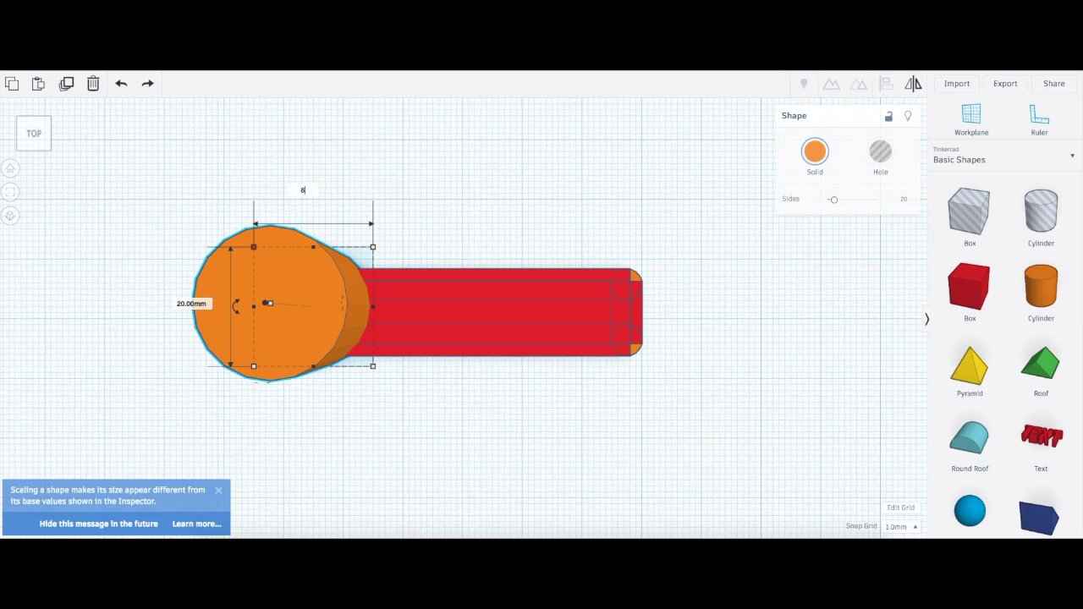
{"action": "key", "text": "Return"}
{"action": "left_click", "coordinate": [262, 304]}
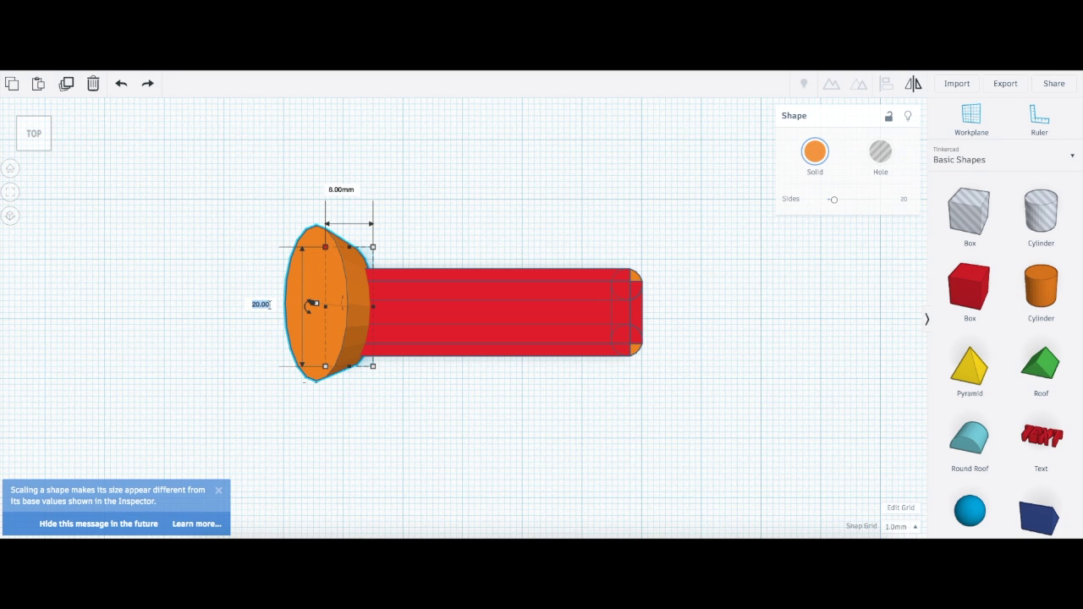
{"action": "type", "text": "8"}
{"action": "key", "text": "Return"}
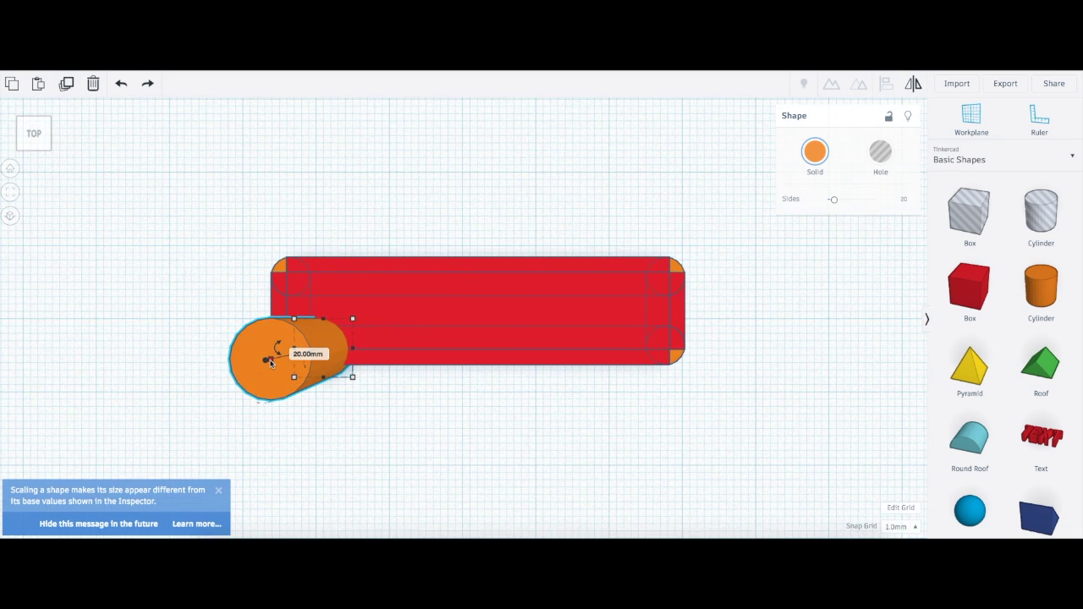
{"action": "left_click", "coordinate": [313, 354]}
{"action": "type", "text": "3"}
{"action": "key", "text": "Return"}
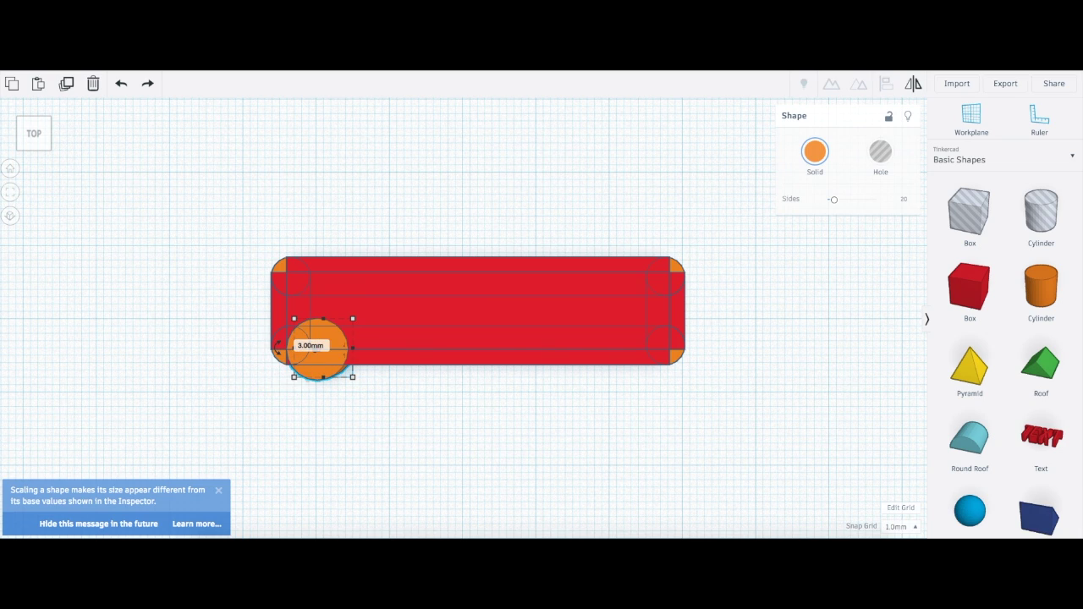
{"action": "left_click_drag", "start_coordinate": [332, 376], "coordinate": [289, 337]}
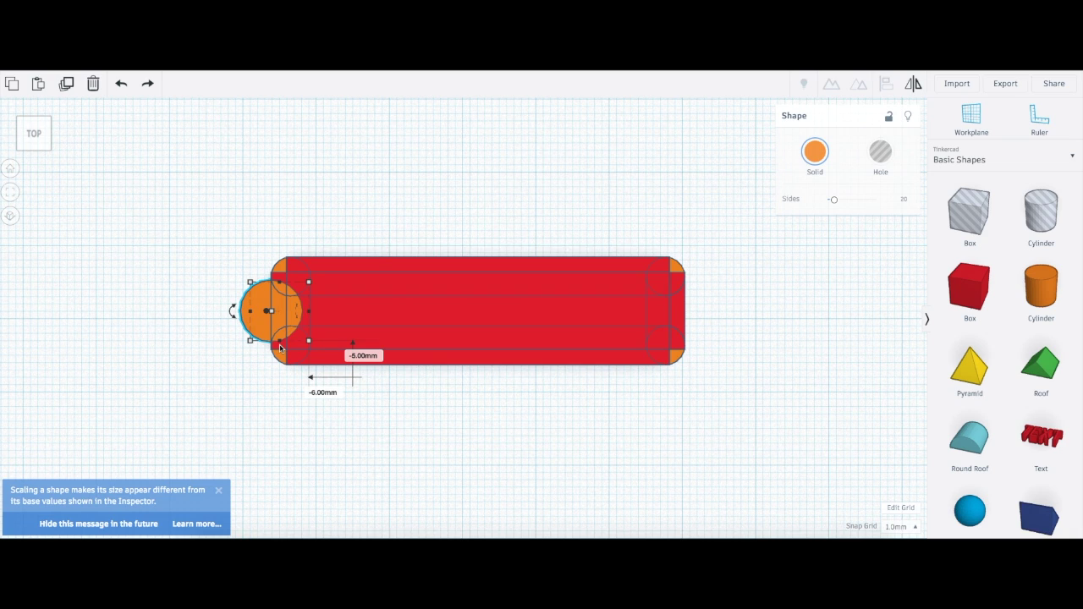
Duplicate the small cylinder and nudge the copy inside the orange circle.
{"action": "left_click", "coordinate": [246, 432]}
{"action": "left_click", "coordinate": [279, 283]}
{"action": "left_click", "coordinate": [67, 85]}
{"action": "left_click_drag", "start_coordinate": [297, 291], "coordinate": [276, 322]}
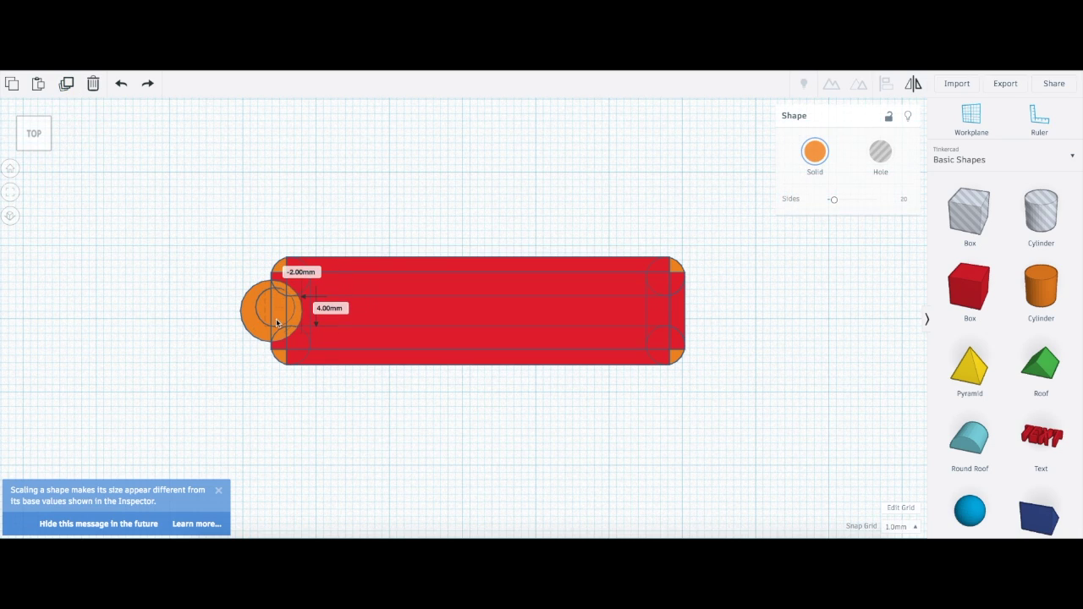
{"action": "key", "text": "Down"}
{"action": "left_click_drag", "start_coordinate": [276, 323], "coordinate": [293, 330]}
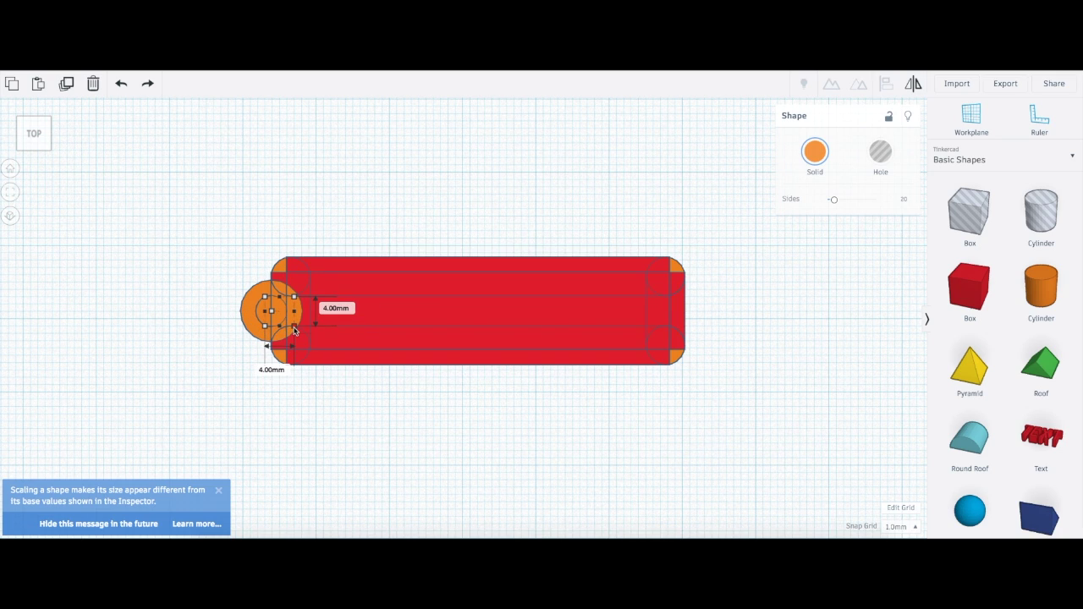
Make the inner cylinder a hole and set its size to 4 mm.
{"action": "left_click", "coordinate": [175, 340]}
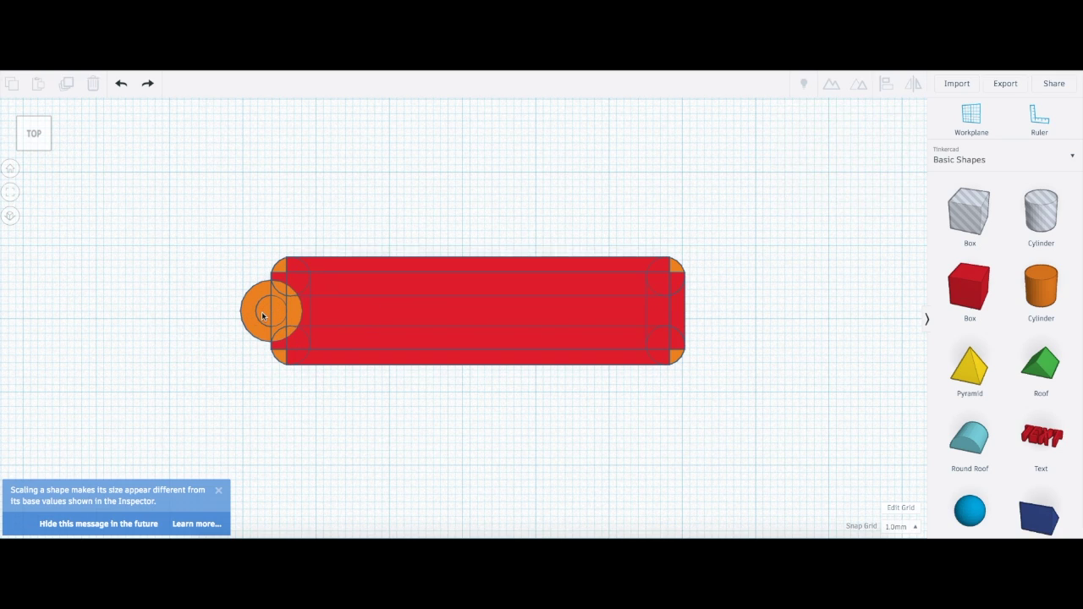
{"action": "left_click", "coordinate": [265, 316]}
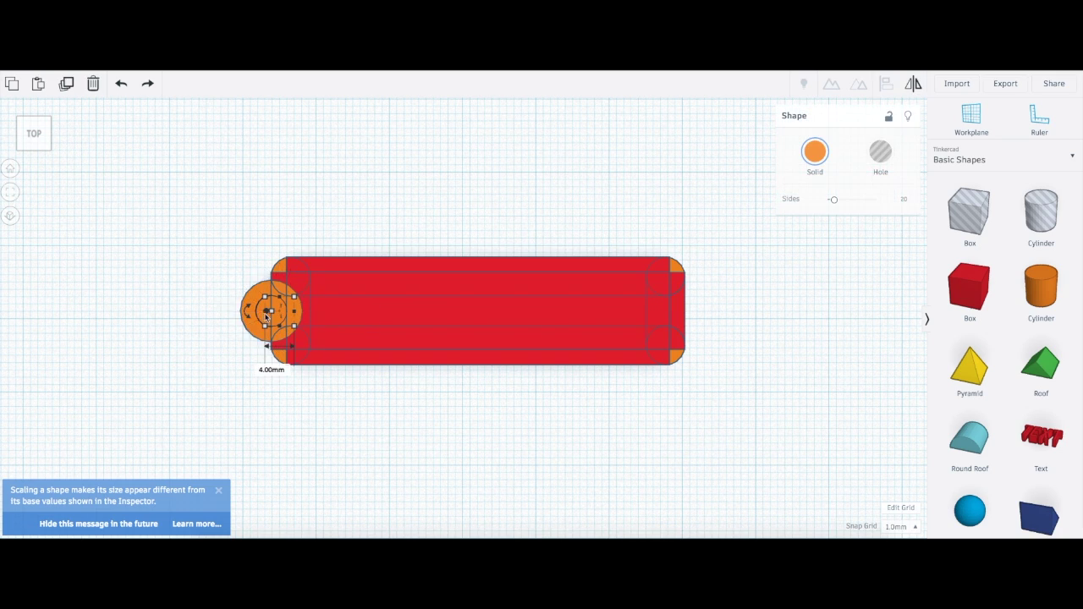
{"action": "left_click", "coordinate": [880, 152]}
{"action": "left_click", "coordinate": [559, 170]}
{"action": "mouse_move", "coordinate": [34, 134]}
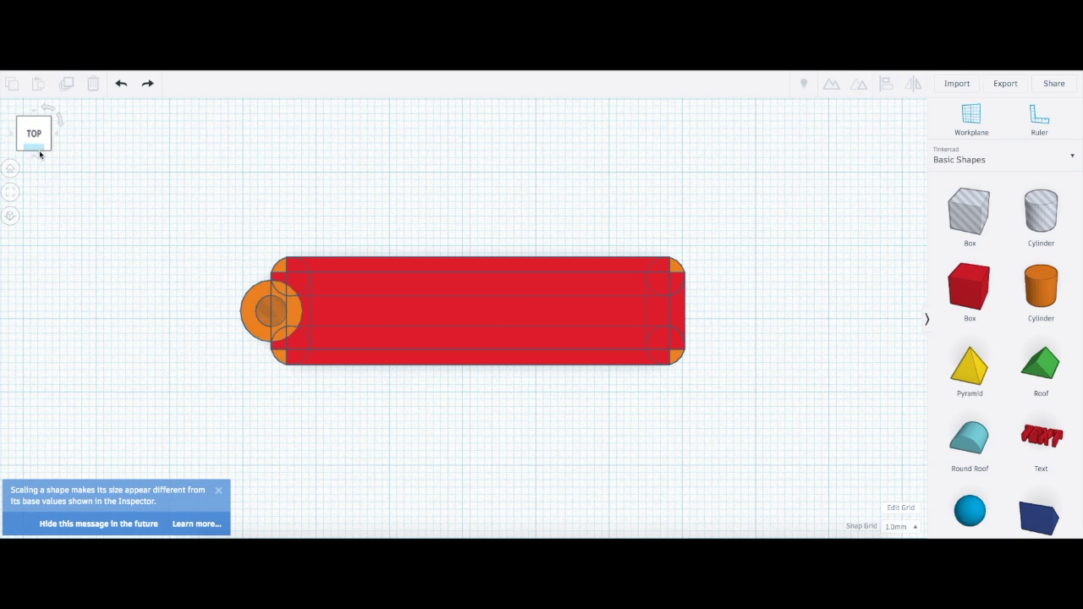
{"action": "left_click", "coordinate": [265, 315]}
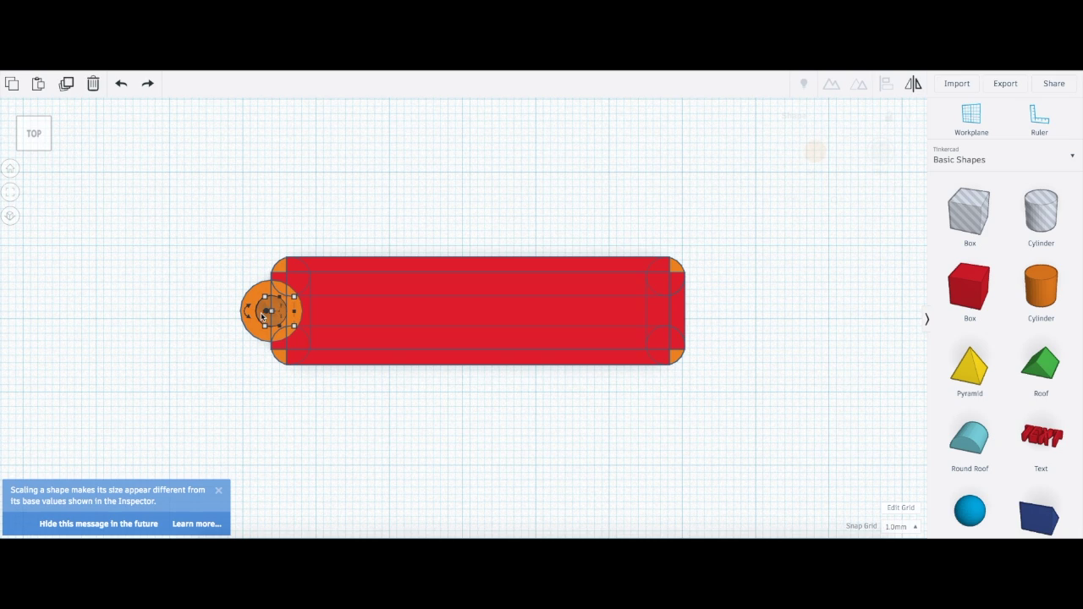
{"action": "left_click", "coordinate": [275, 312]}
{"action": "key", "text": "Return"}
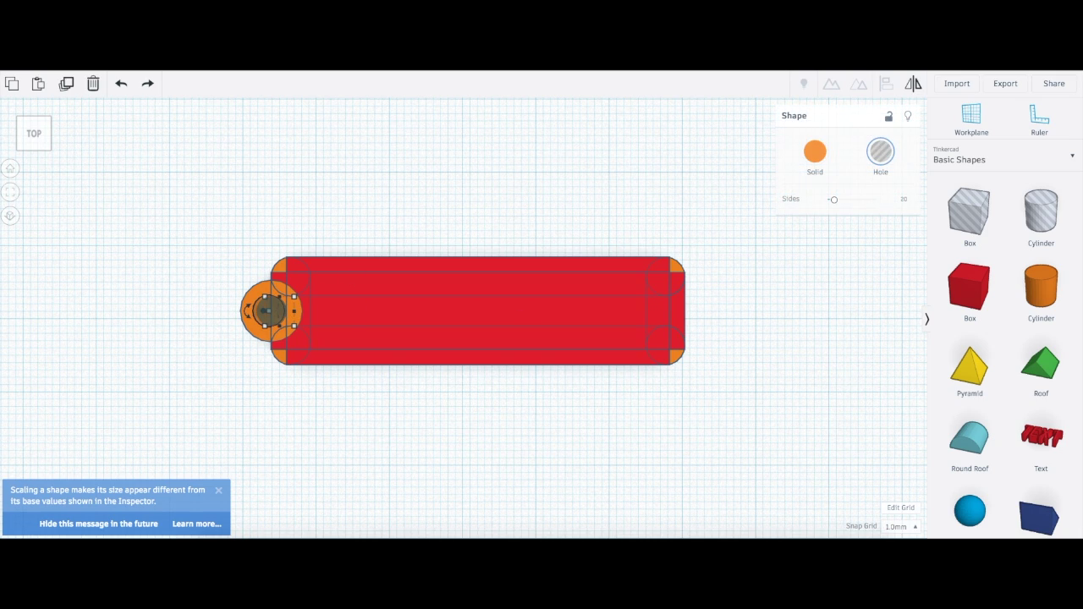
{"action": "left_click", "coordinate": [197, 301]}
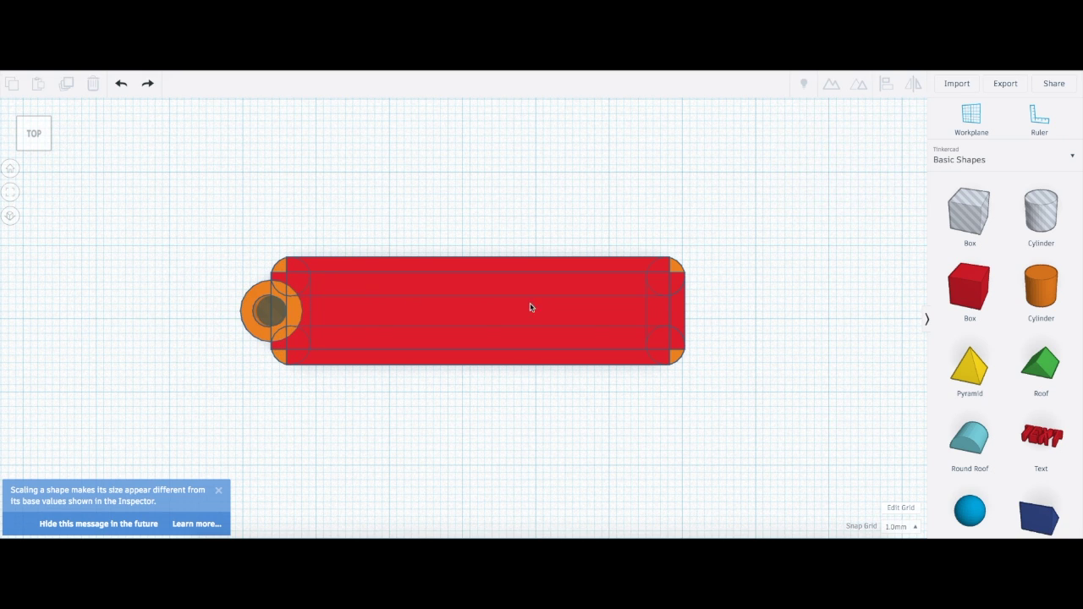
{"action": "left_click", "coordinate": [1041, 437]}
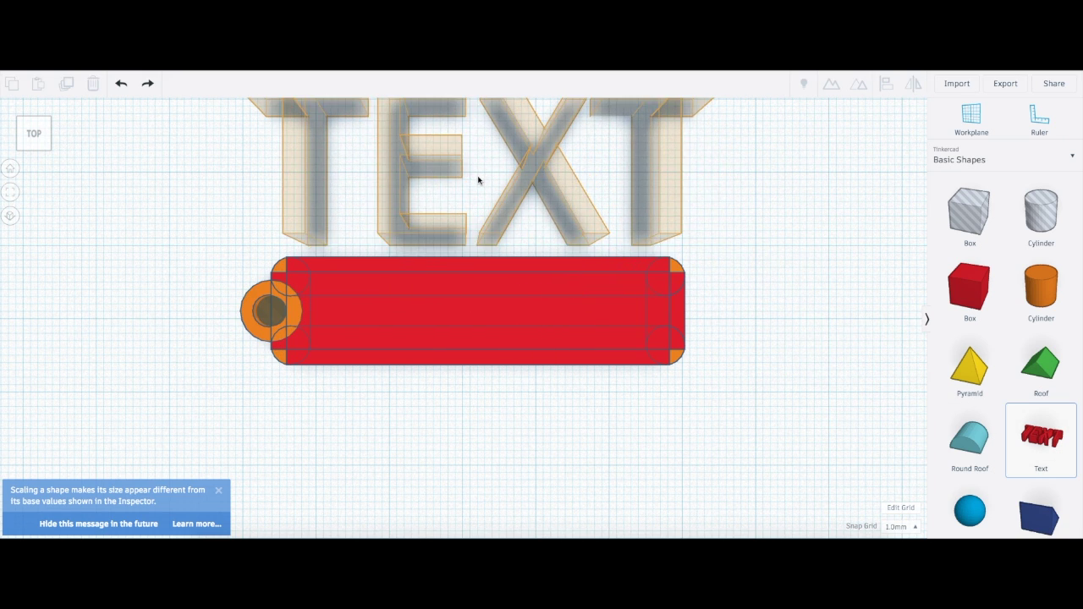
{"action": "left_click", "coordinate": [479, 180]}
{"action": "scroll", "coordinate": [477, 181], "scroll_direction": "down", "scroll_amount": 2}
{"action": "double_click", "coordinate": [878, 224]}
{"action": "key", "text": "BackSpace"}
{"action": "type", "text": "@"}
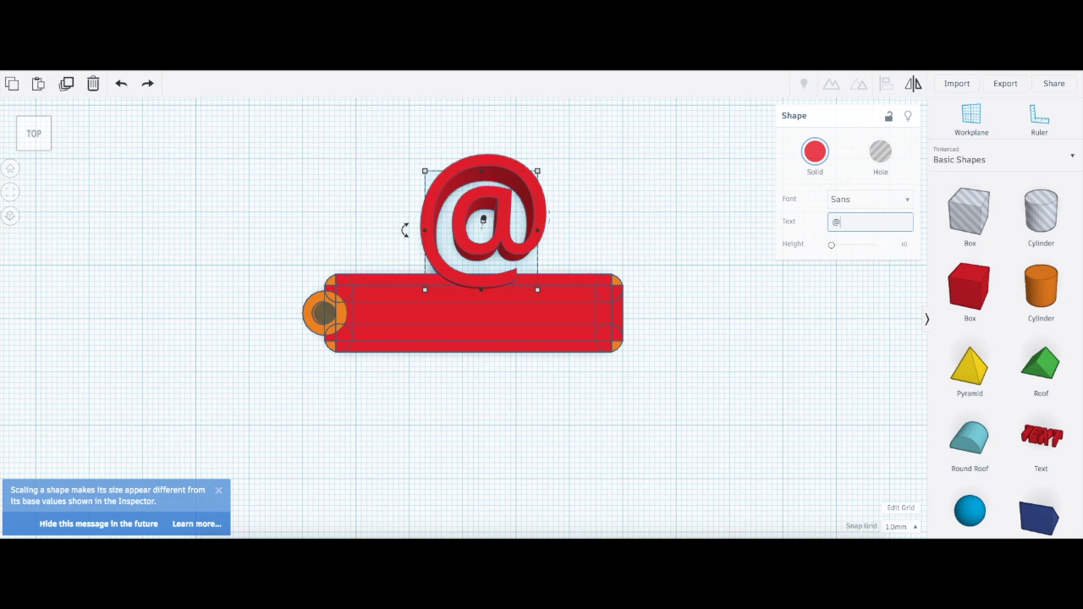
{"action": "type", "text": "T"}
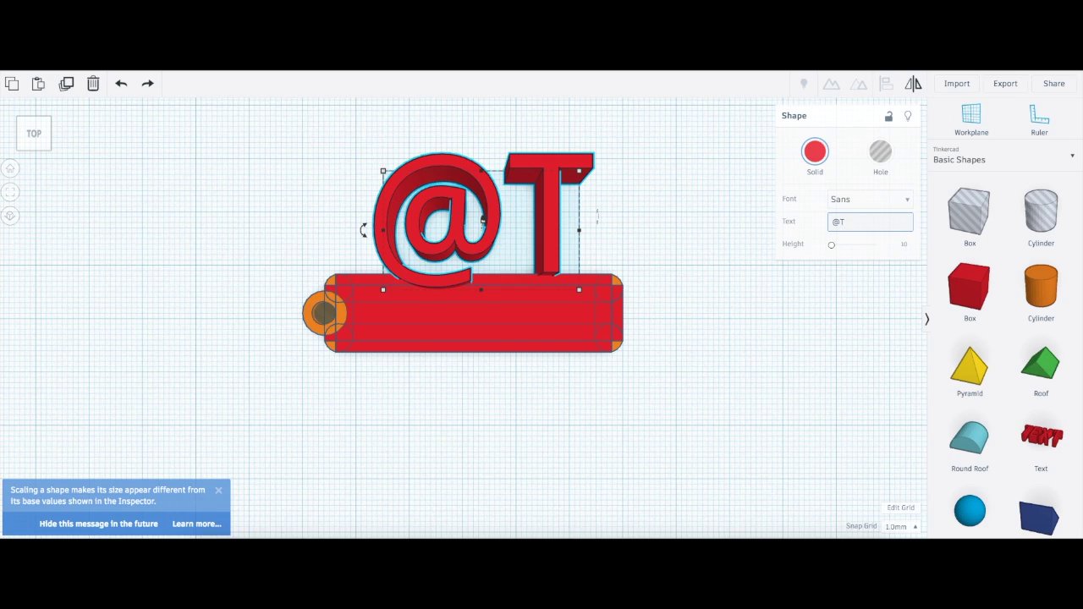
{"action": "type", "text": "K3"}
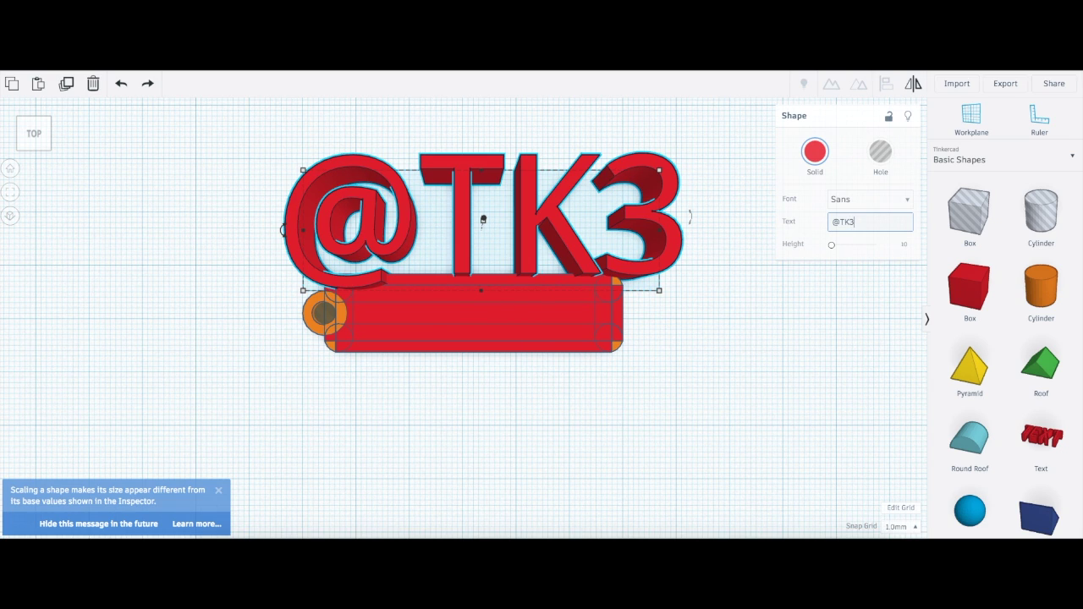
{"action": "type", "text": "DP"}
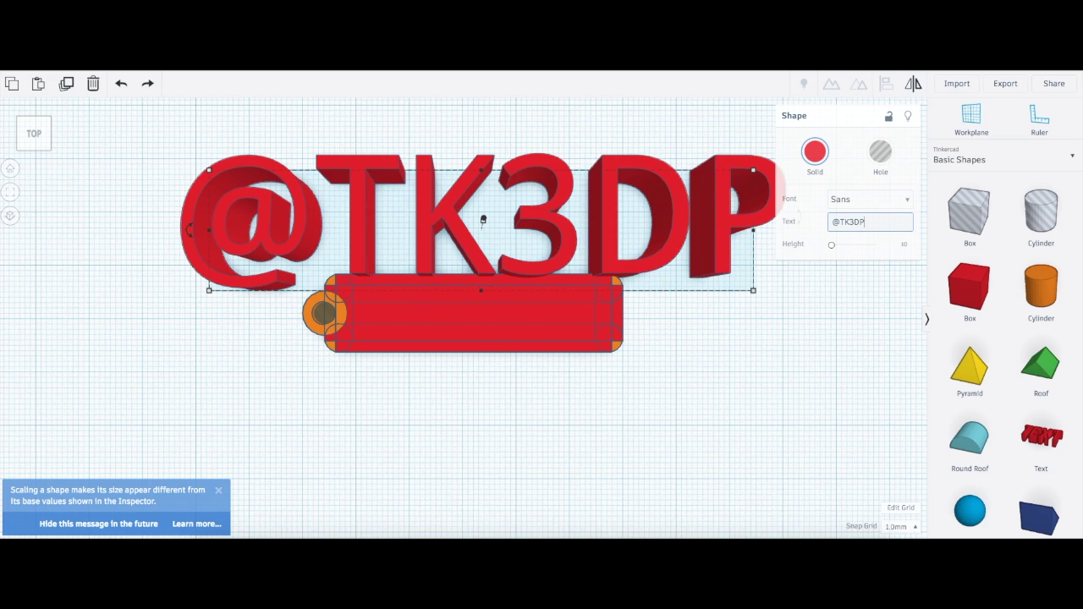
{"action": "type", "text": "rinting"}
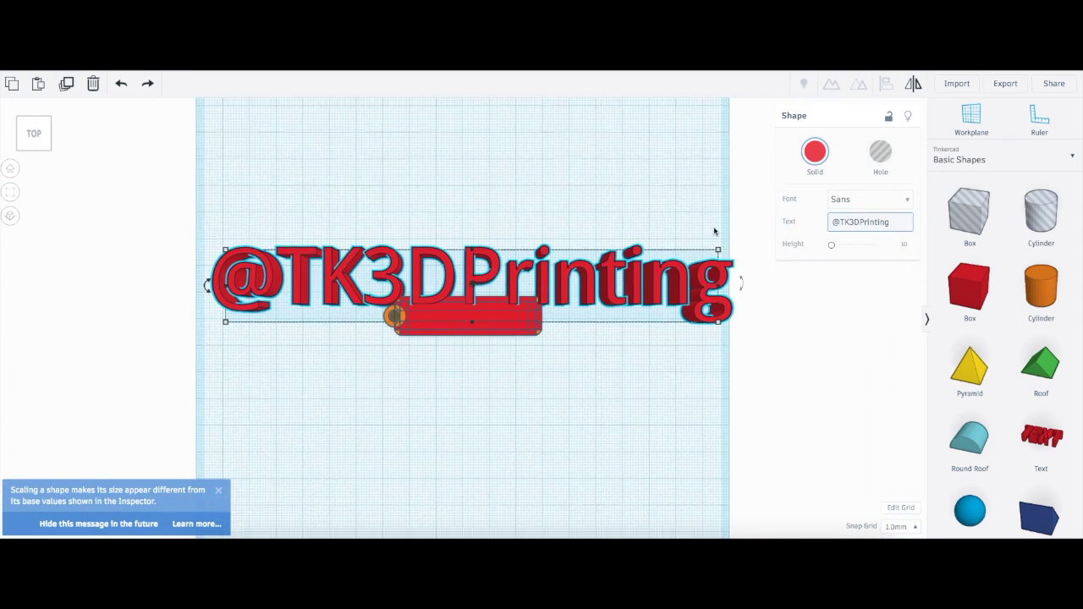
Finish the text entry and resize the text, settling on an 8 mm height.
{"action": "left_click", "coordinate": [718, 253]}
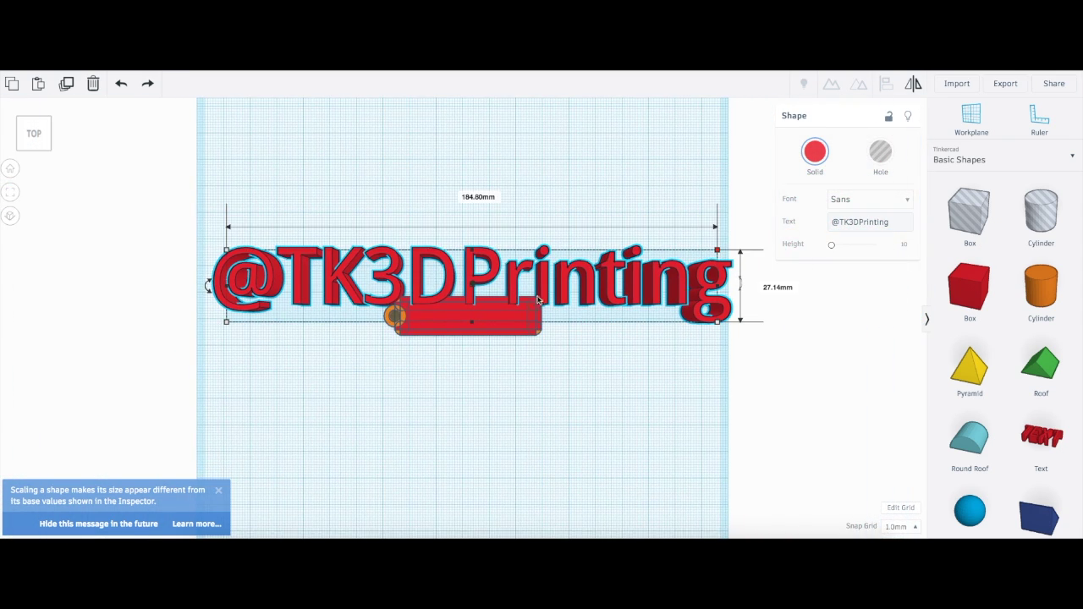
{"action": "left_click", "coordinate": [484, 200]}
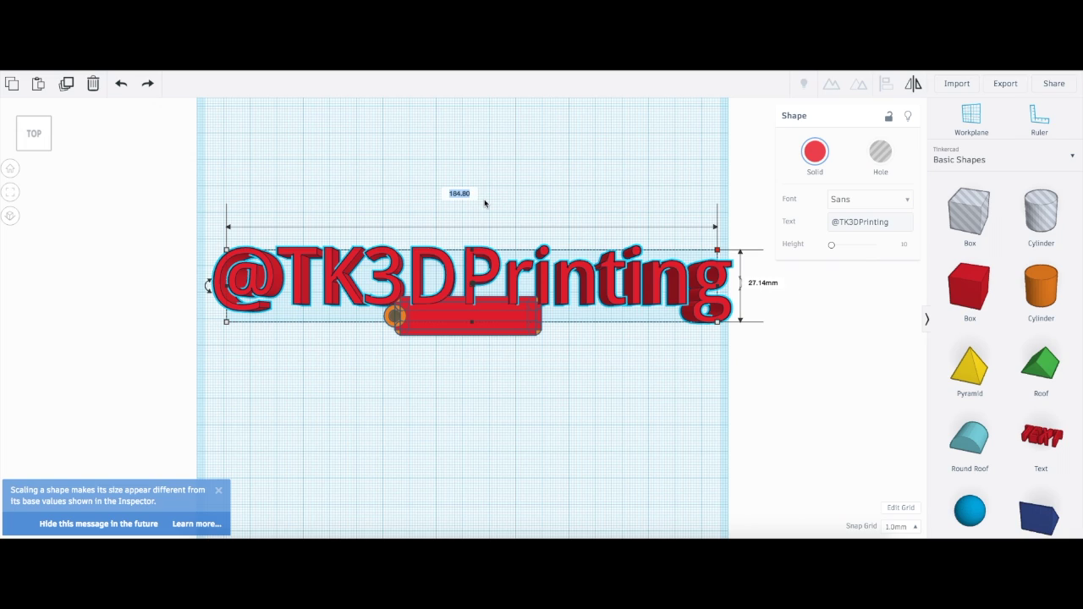
{"action": "type", "text": "8"}
{"action": "key", "text": "Return"}
{"action": "left_click", "coordinate": [292, 284]}
{"action": "type", "text": "45"}
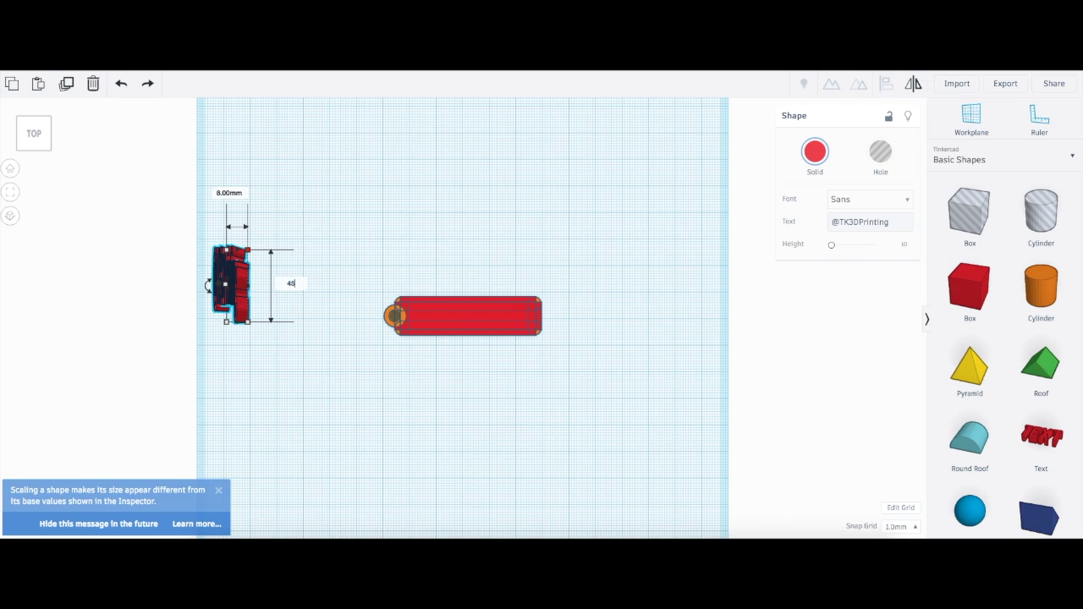
{"action": "key", "text": "Return"}
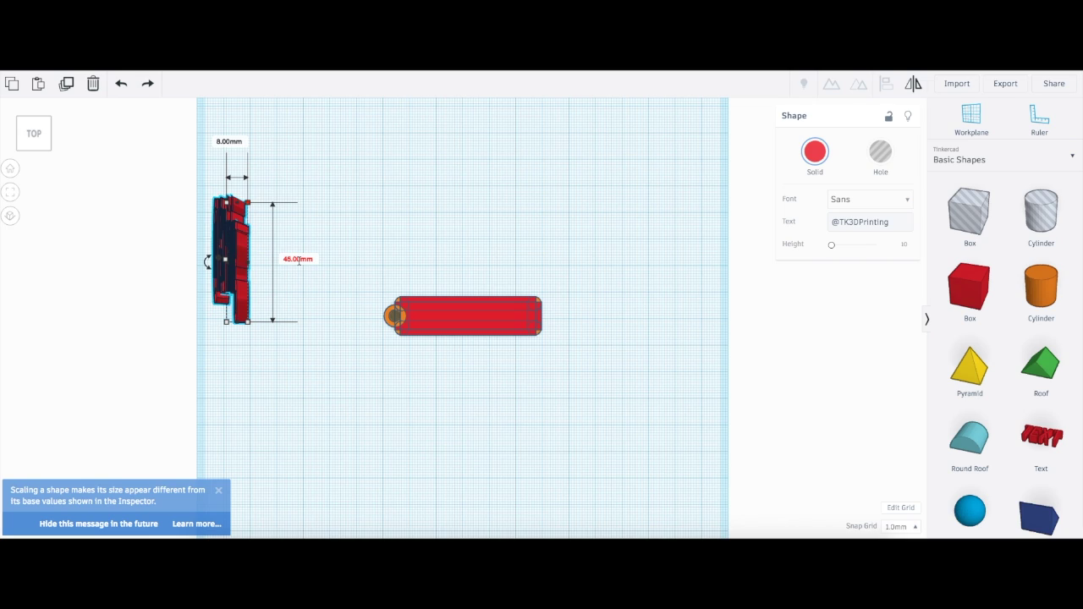
{"action": "left_click", "coordinate": [299, 261]}
{"action": "type", "text": "8"}
{"action": "key", "text": "Return"}
Set the text width to 45 mm and move it onto the red bar.
{"action": "left_click", "coordinate": [234, 247]}
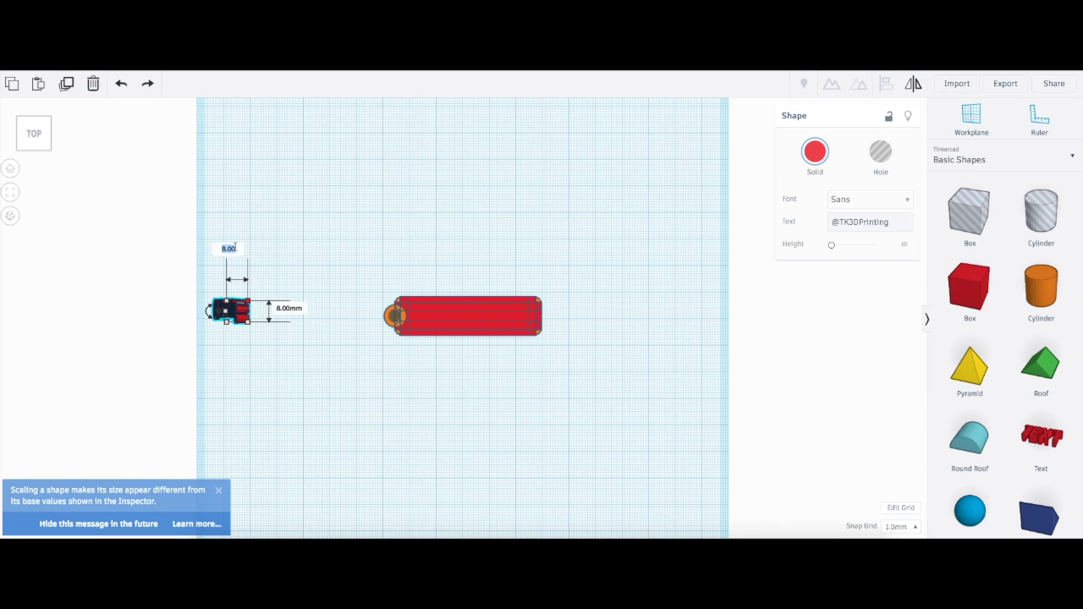
{"action": "type", "text": "45"}
{"action": "key", "text": "Return"}
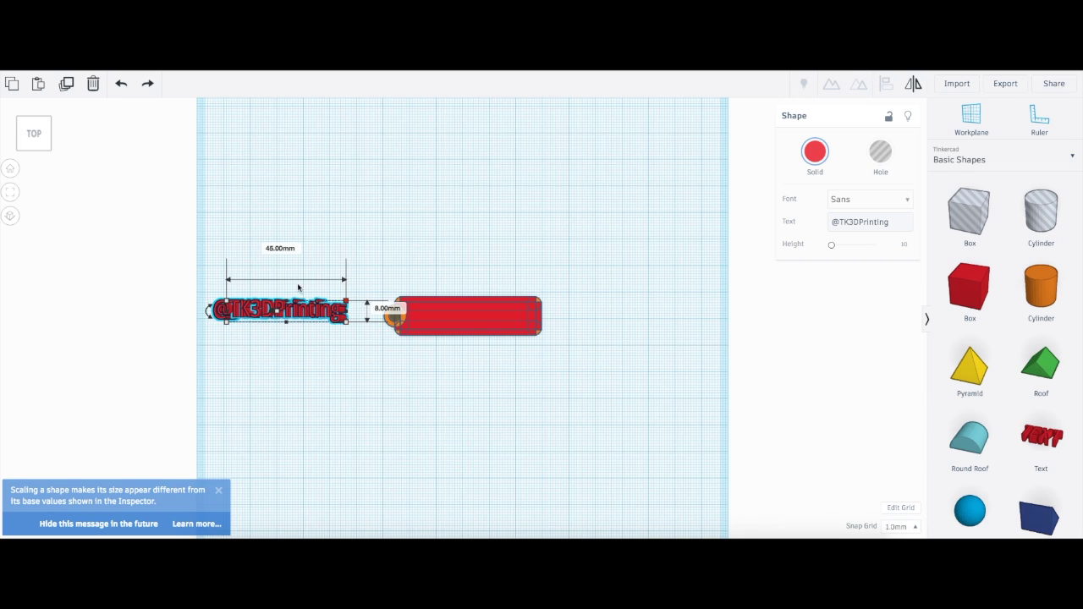
{"action": "left_click_drag", "start_coordinate": [301, 312], "coordinate": [495, 319]}
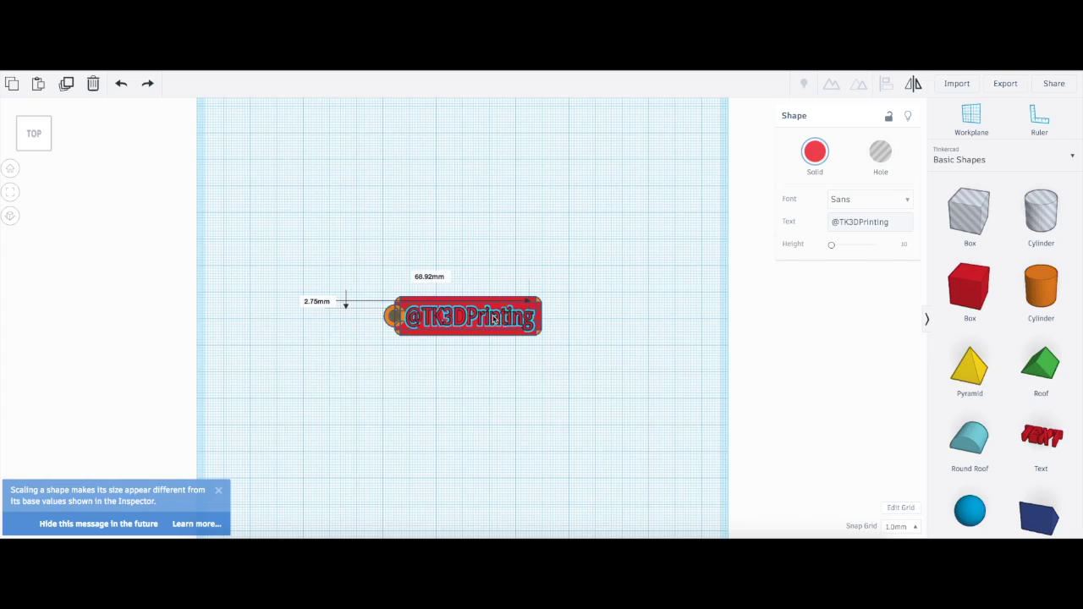
{"action": "scroll", "coordinate": [461, 371], "scroll_direction": "up", "scroll_amount": 5}
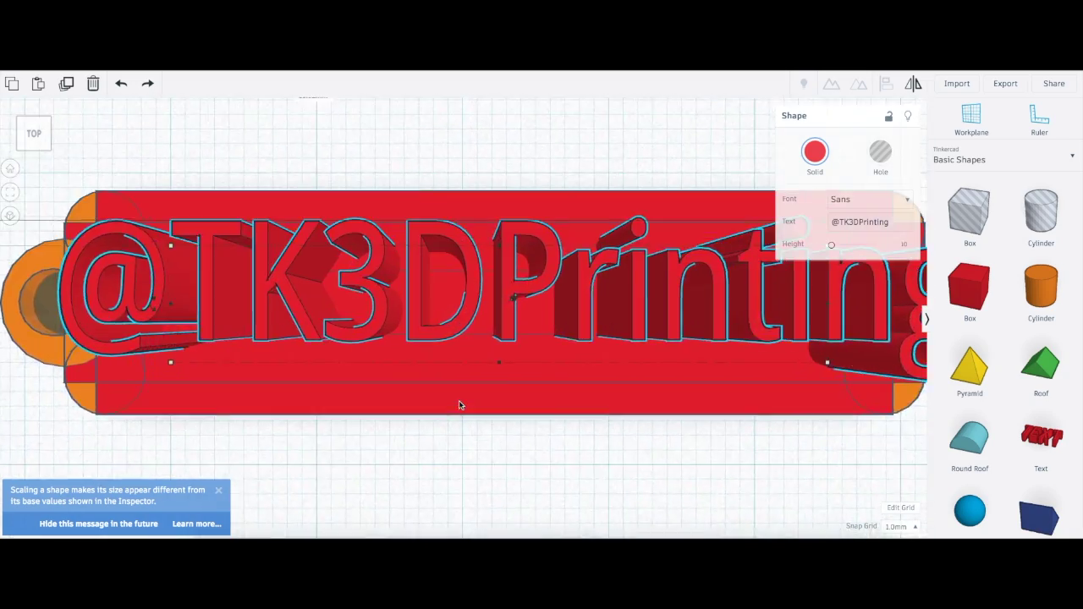
{"action": "key", "text": "Escape"}
{"action": "scroll", "coordinate": [452, 402], "scroll_direction": "down", "scroll_amount": 3}
{"action": "scroll", "coordinate": [450, 401], "scroll_direction": "down", "scroll_amount": 2}
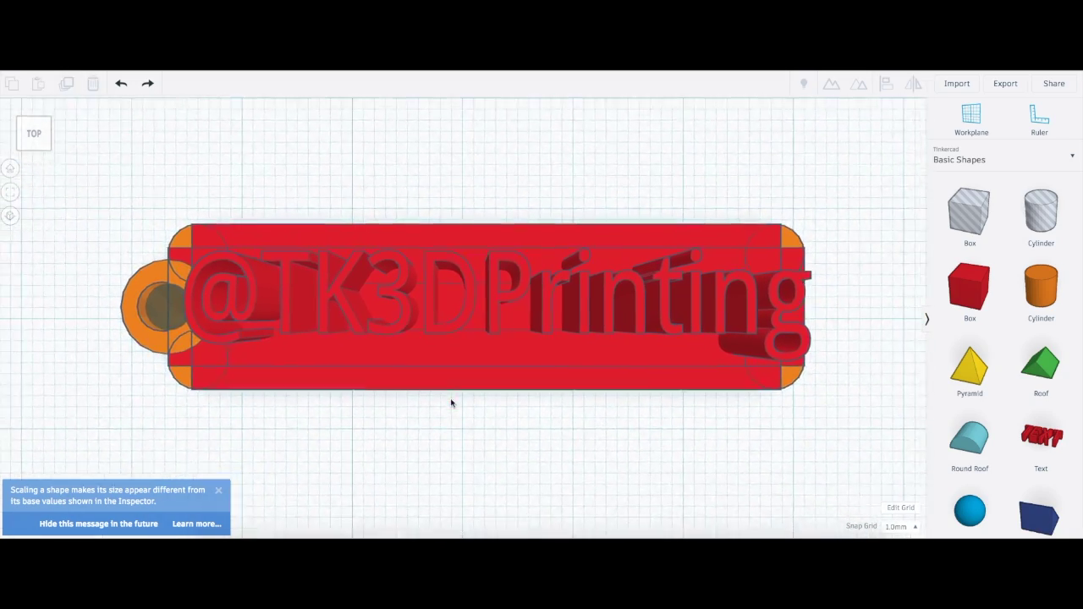
{"action": "left_click", "coordinate": [450, 339]}
{"action": "left_click", "coordinate": [44, 149]}
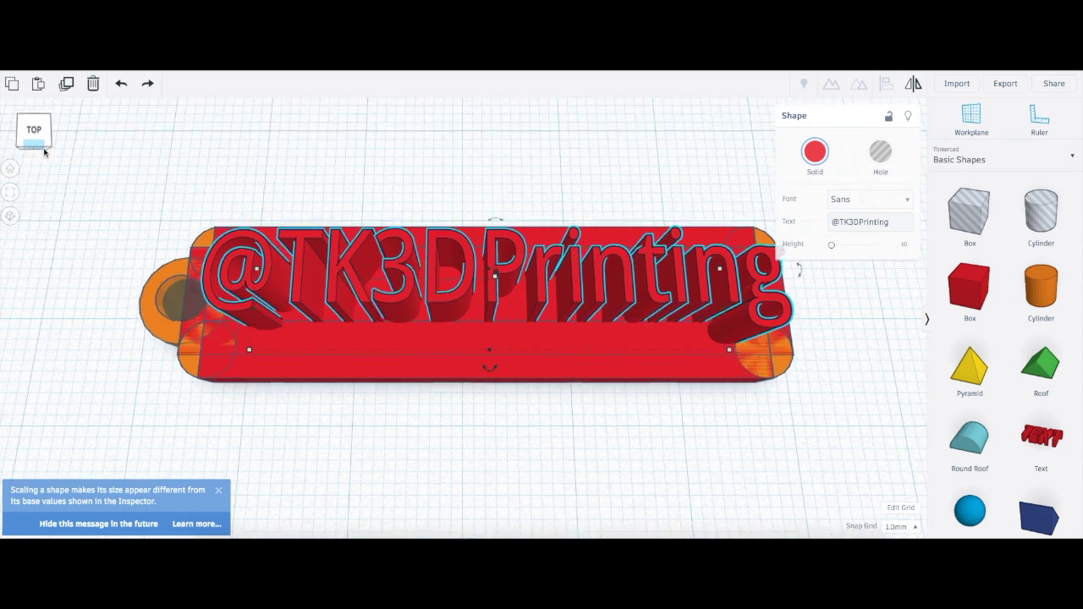
{"action": "left_click_drag", "start_coordinate": [481, 222], "coordinate": [500, 278]}
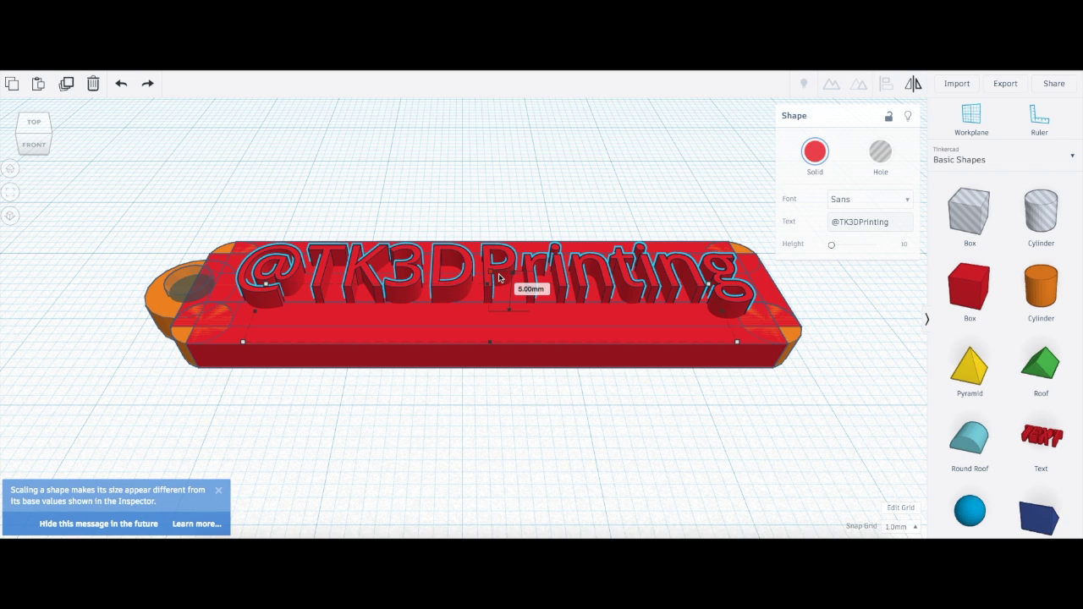
From the top view, nudge the text 1 mm along the plate, then return to the angled view.
{"action": "left_click", "coordinate": [33, 126]}
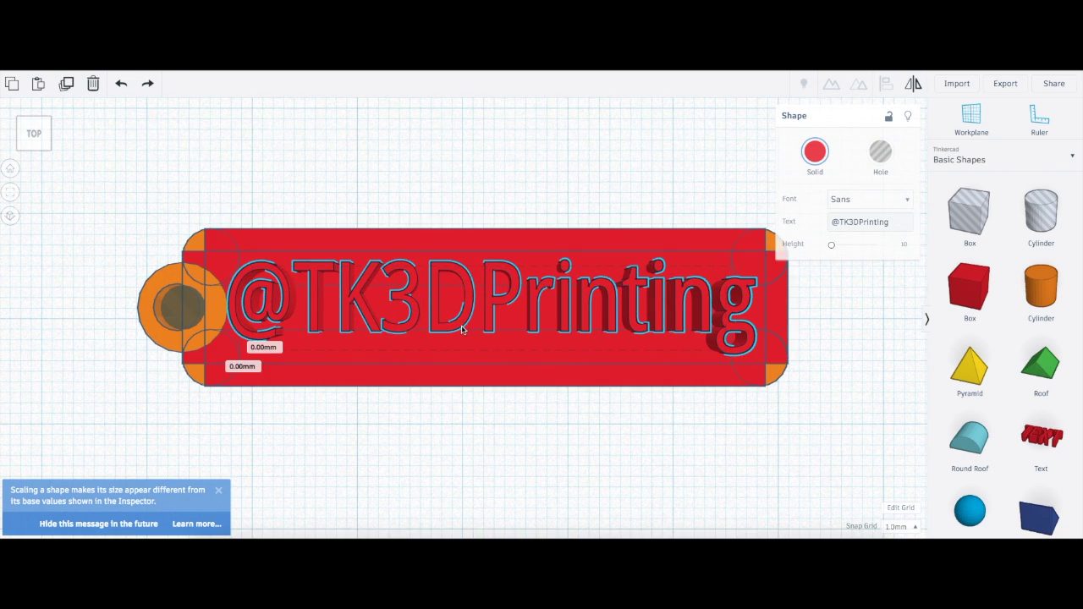
{"action": "left_click_drag", "start_coordinate": [462, 325], "coordinate": [462, 331]}
{"action": "left_click", "coordinate": [458, 457]}
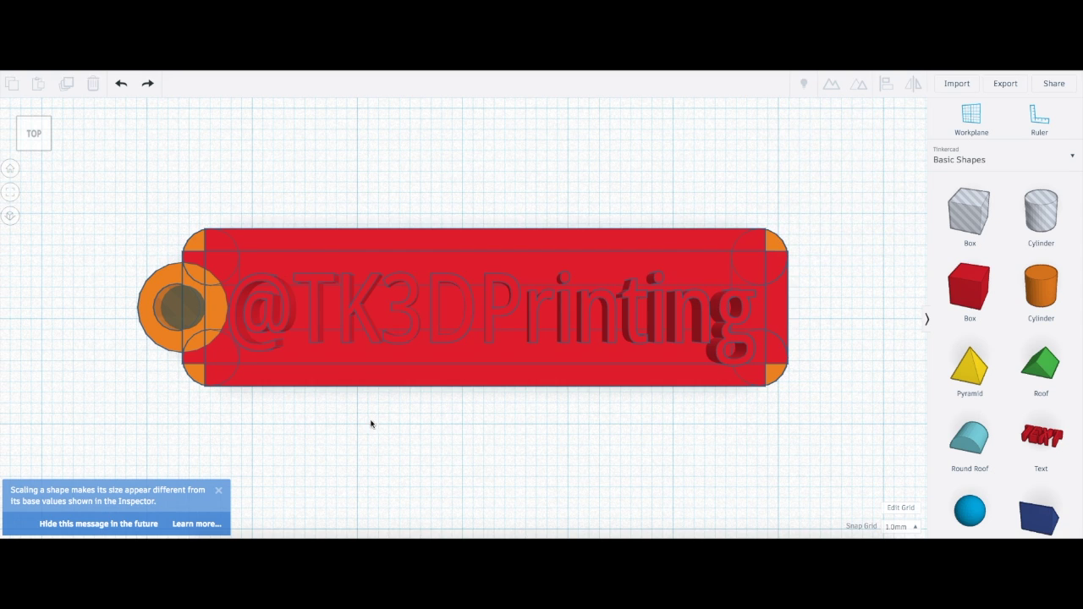
{"action": "left_click", "coordinate": [32, 151]}
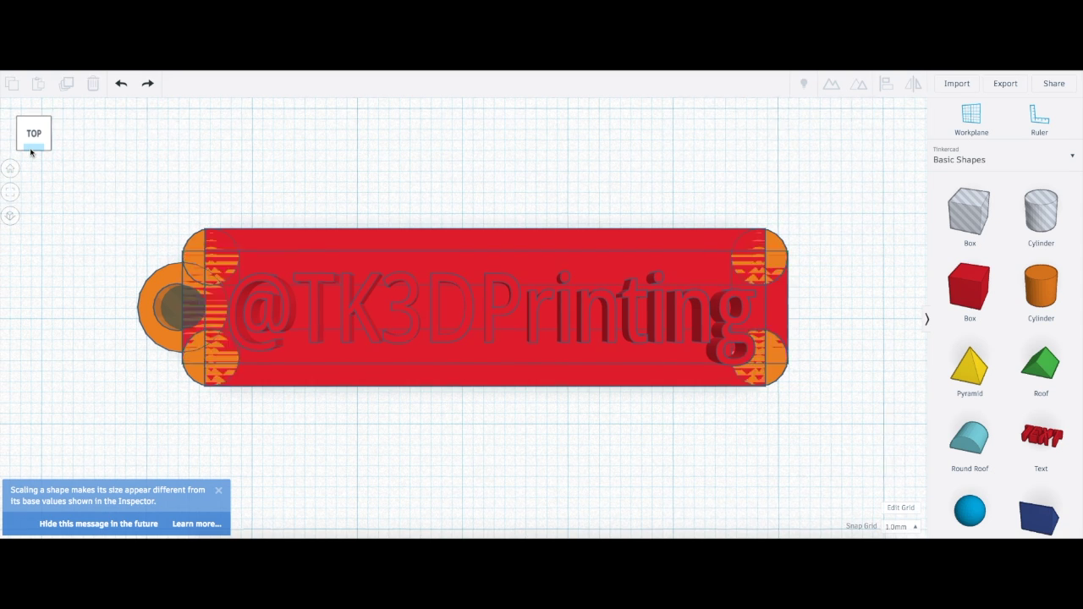
{"action": "scroll", "coordinate": [158, 259], "scroll_direction": "down", "scroll_amount": 3}
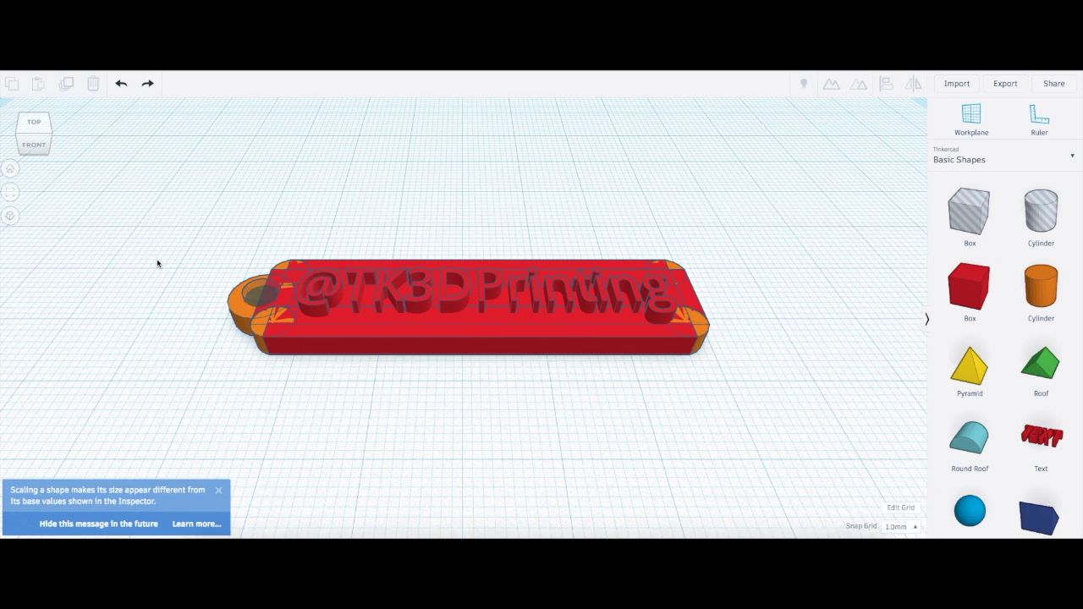
Box-select all 12 keychain shapes and colour them solid grey.
{"action": "left_click_drag", "start_coordinate": [154, 258], "coordinate": [773, 388]}
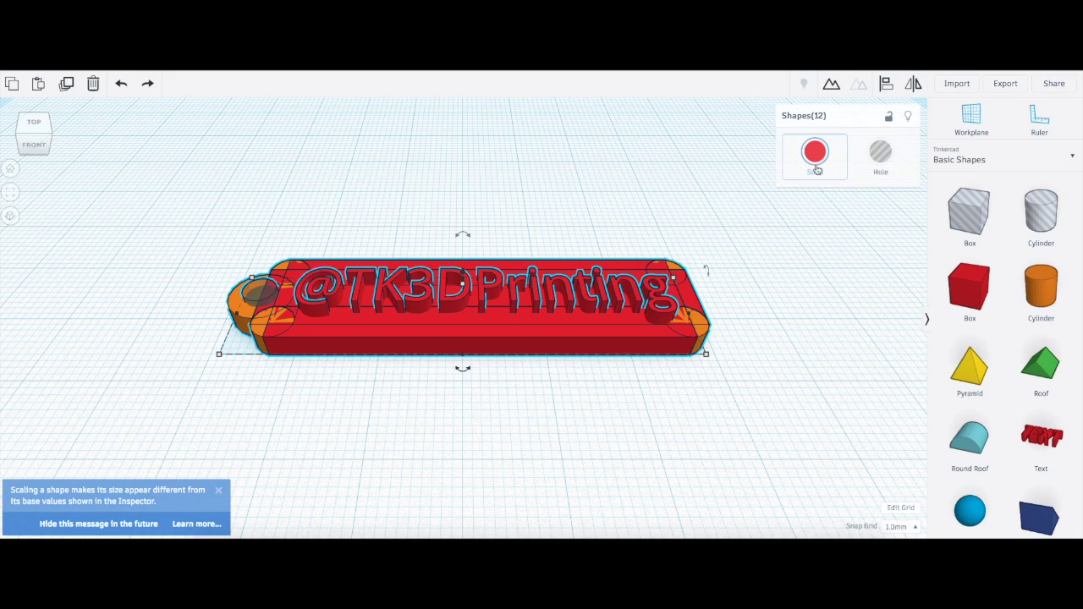
{"action": "left_click", "coordinate": [817, 170]}
{"action": "left_click", "coordinate": [924, 264]}
{"action": "left_click", "coordinate": [875, 351]}
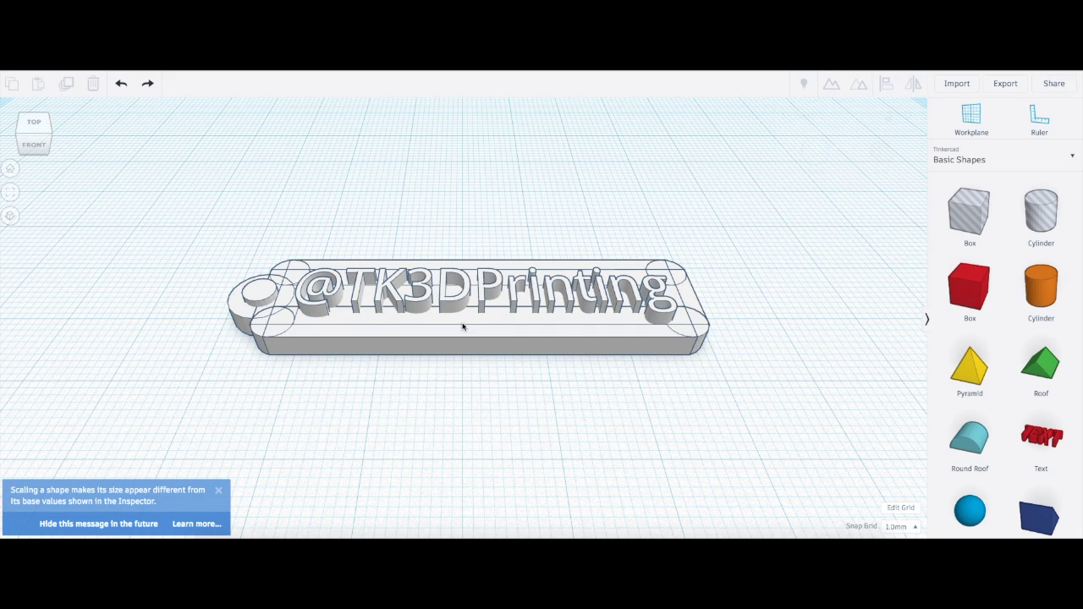
Make the small end cylinder a hole and give it the maximum 64 sides.
{"action": "left_click", "coordinate": [264, 294]}
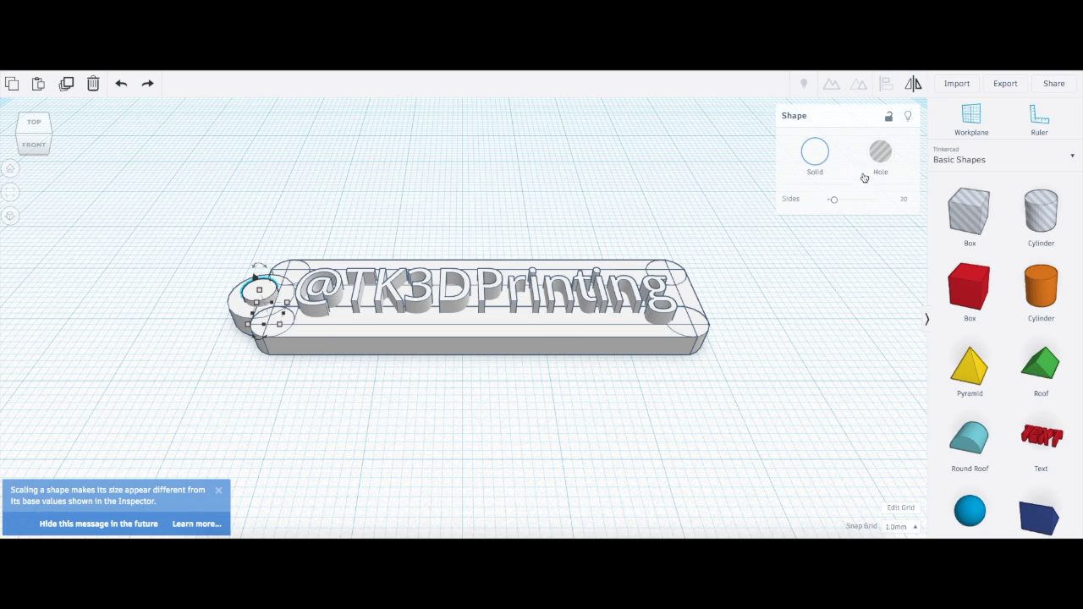
{"action": "left_click", "coordinate": [881, 152]}
{"action": "left_click", "coordinate": [829, 312]}
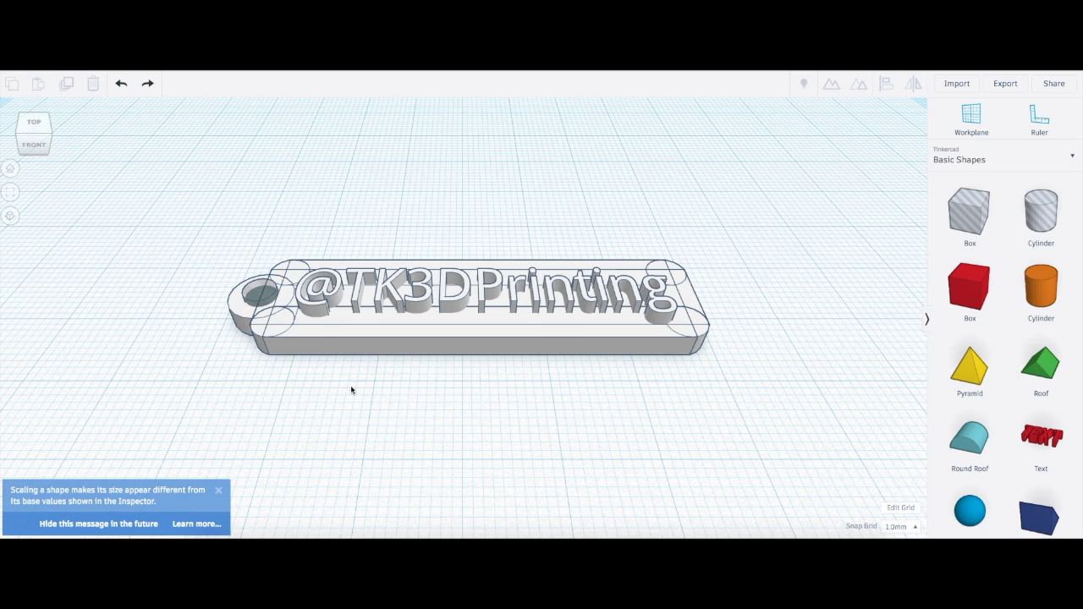
{"action": "left_click", "coordinate": [232, 317]}
{"action": "left_click_drag", "start_coordinate": [833, 201], "coordinate": [894, 203]}
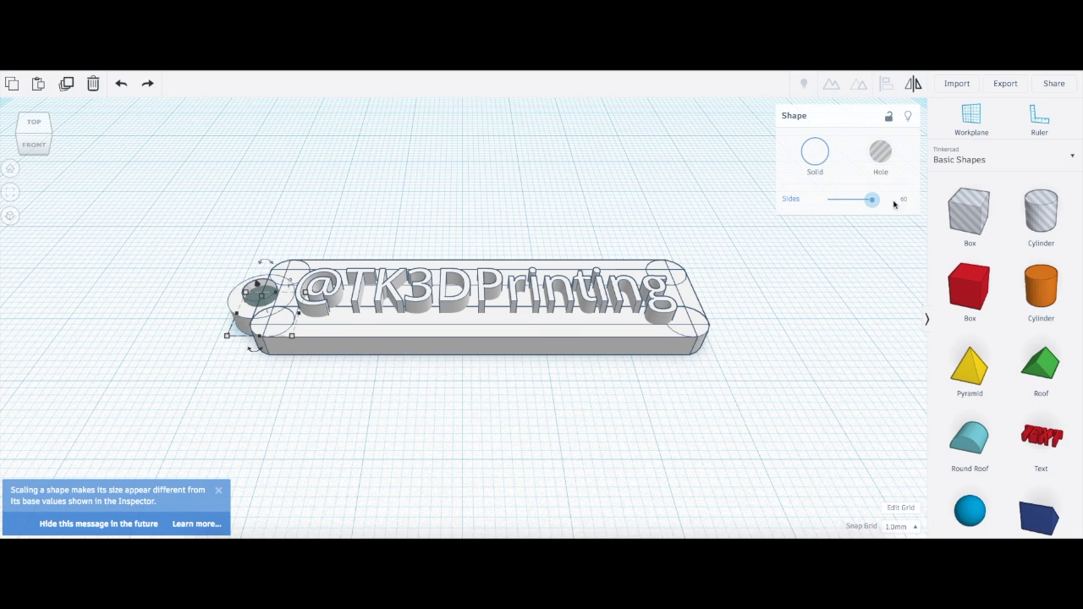
{"action": "left_click", "coordinate": [302, 357]}
Raise the Sides of all four corner cylinders toward 64 for smoother corners.
{"action": "left_click", "coordinate": [263, 339]}
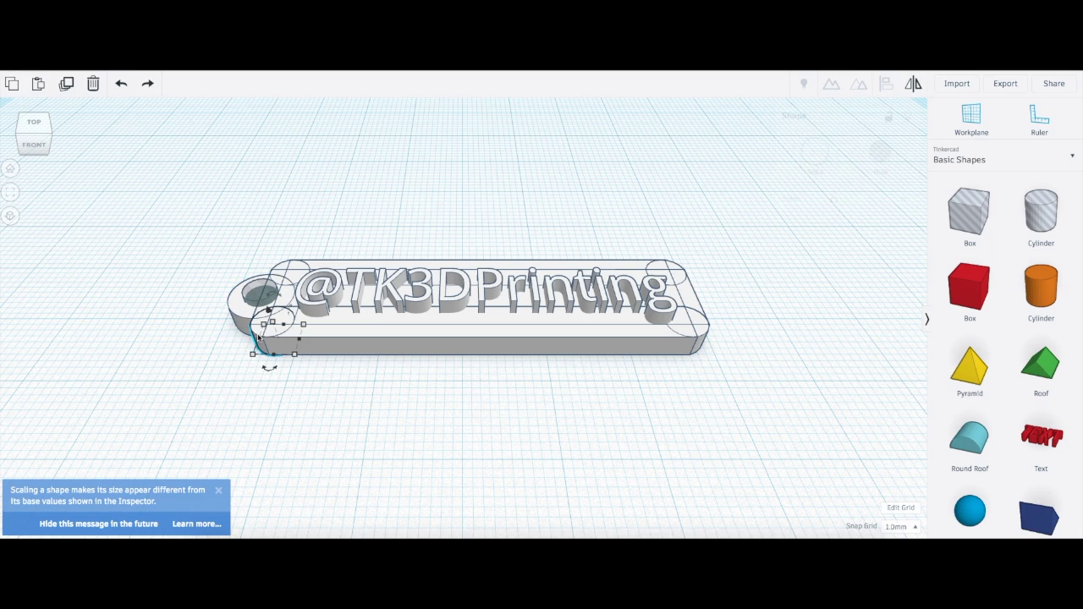
{"action": "mouse_move", "coordinate": [833, 201]}
{"action": "left_mouse_down"}
{"action": "mouse_move", "coordinate": [876, 200]}
{"action": "mouse_move", "coordinate": [836, 200]}
{"action": "left_mouse_up"}
{"action": "left_click", "coordinate": [702, 327]}
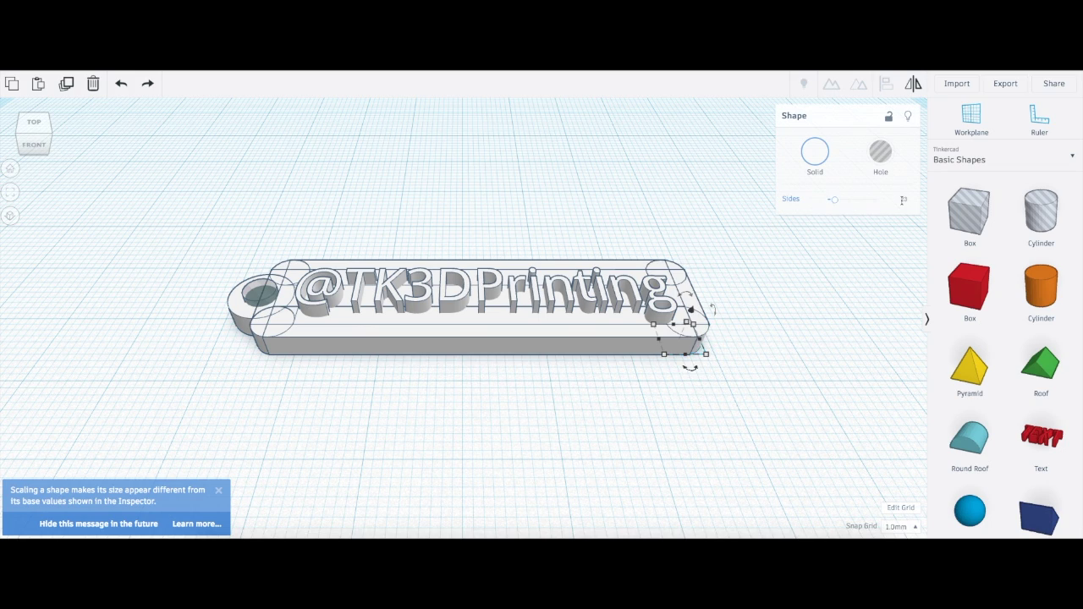
{"action": "left_click_drag", "start_coordinate": [839, 202], "coordinate": [876, 199]}
{"action": "left_click", "coordinate": [676, 271]}
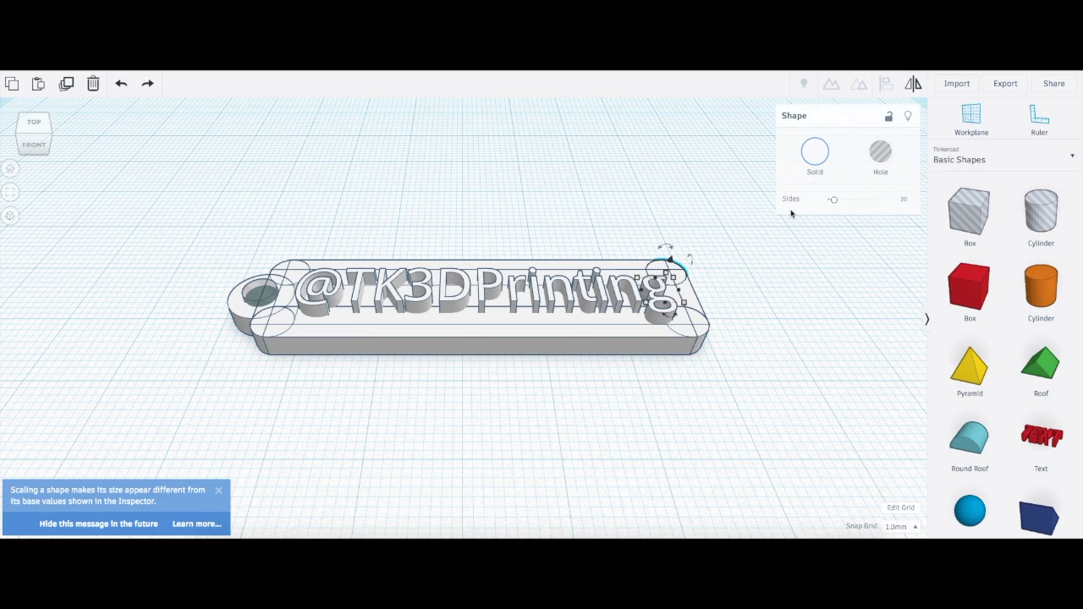
{"action": "left_click_drag", "start_coordinate": [835, 205], "coordinate": [876, 199]}
{"action": "left_click", "coordinate": [283, 271]}
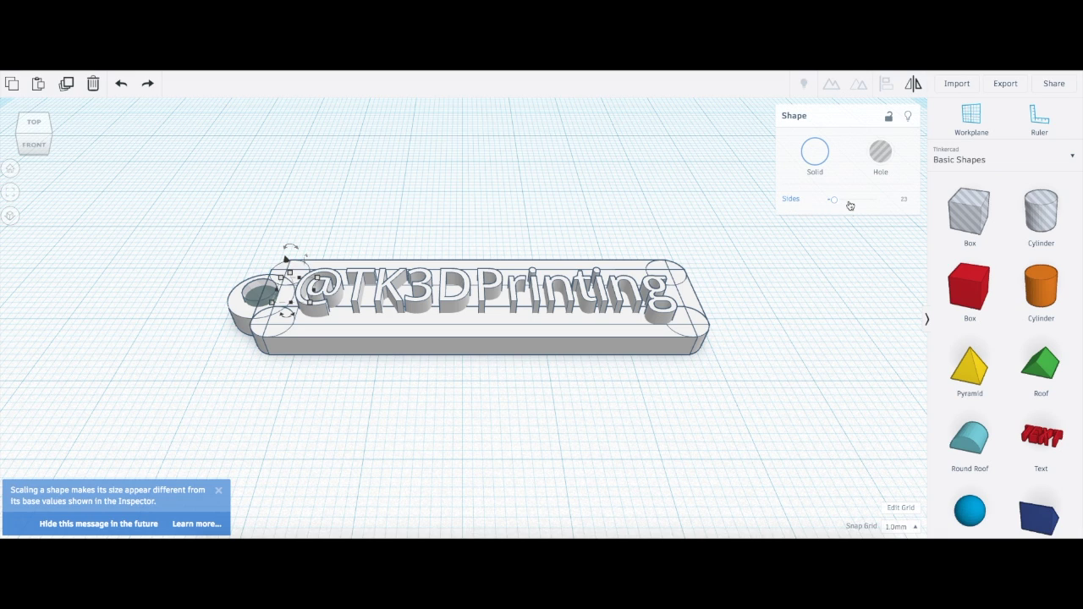
{"action": "left_click_drag", "start_coordinate": [836, 203], "coordinate": [901, 201]}
{"action": "left_click", "coordinate": [832, 327]}
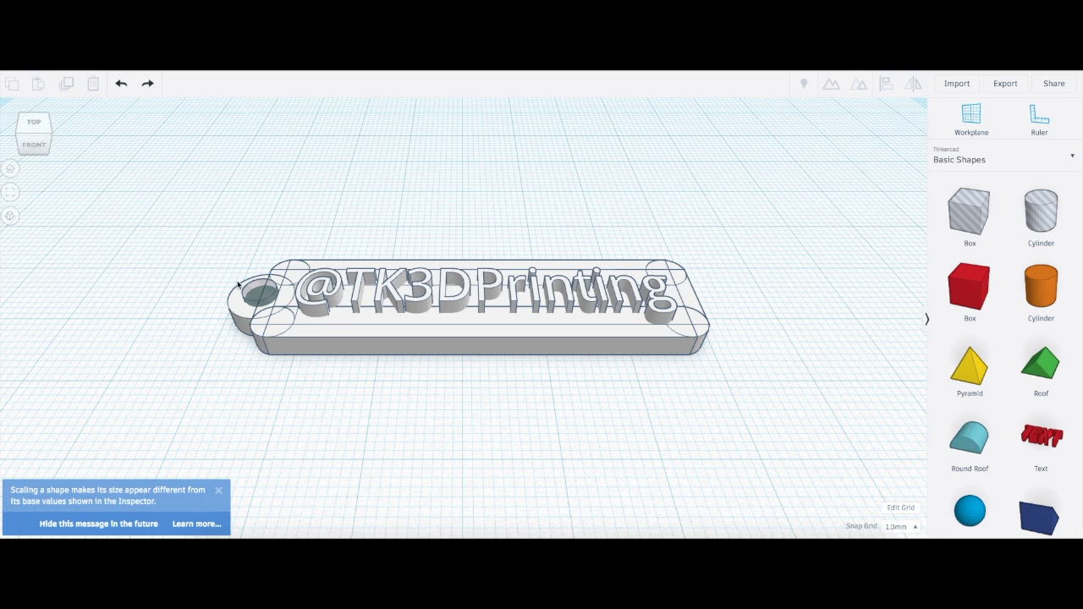